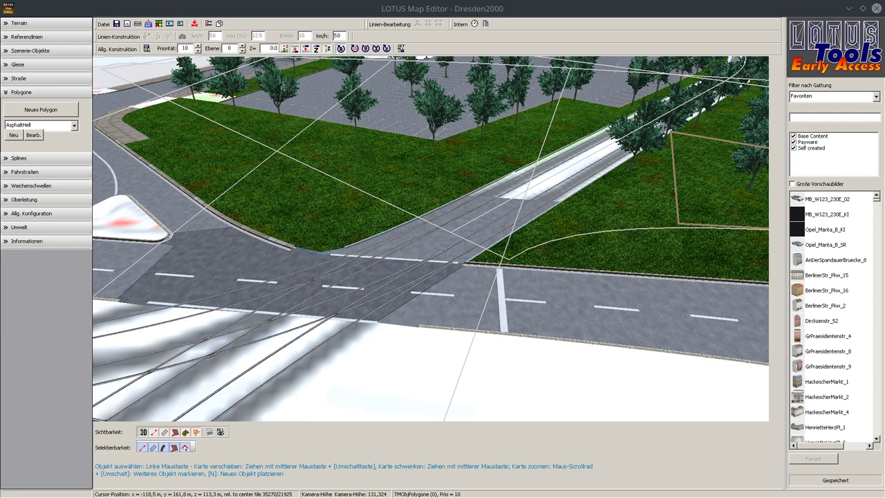
- Pan to the striped parking area, select the asphalt polygon, then deselect it
middle_click_drag(442, 235, 510, 217)
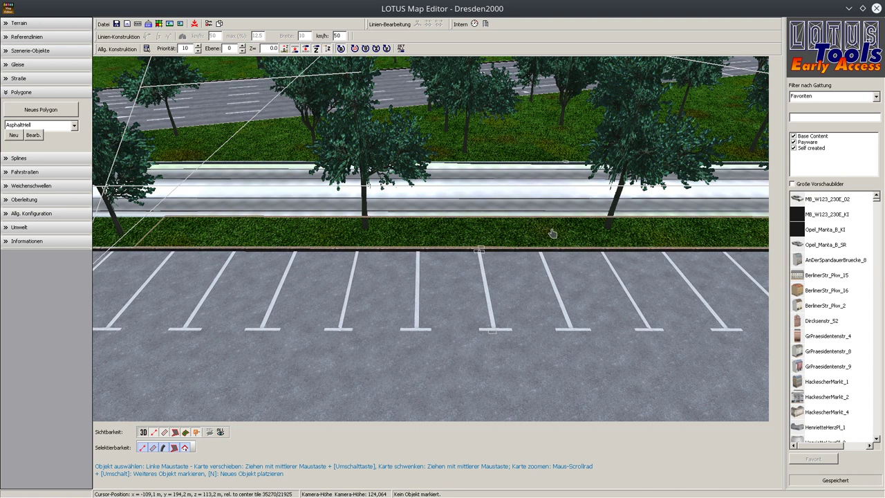
left_click(662, 282)
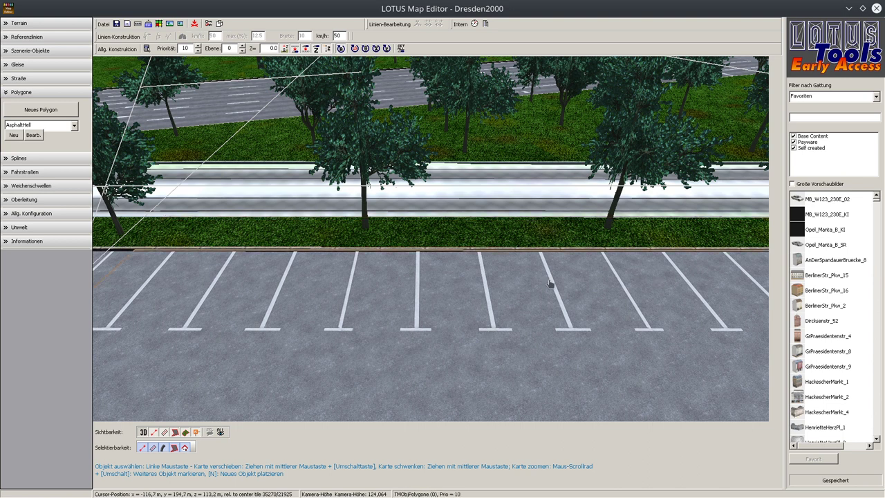
left_click(703, 221)
- Place a ParkingLot scenery object among the bays, rotated to line up with them
left_click_drag(875, 204, 876, 376)
scroll(857, 359, "down", 15)
scroll(831, 250, "down", 5)
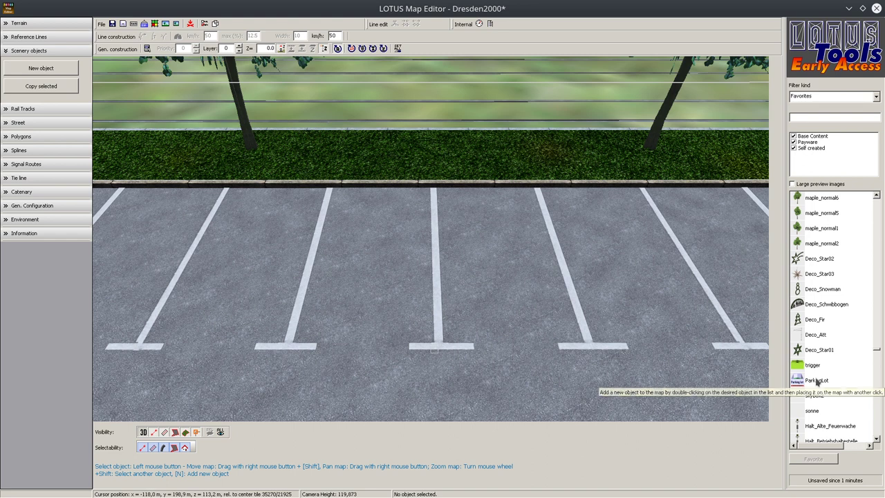
double_click(816, 380)
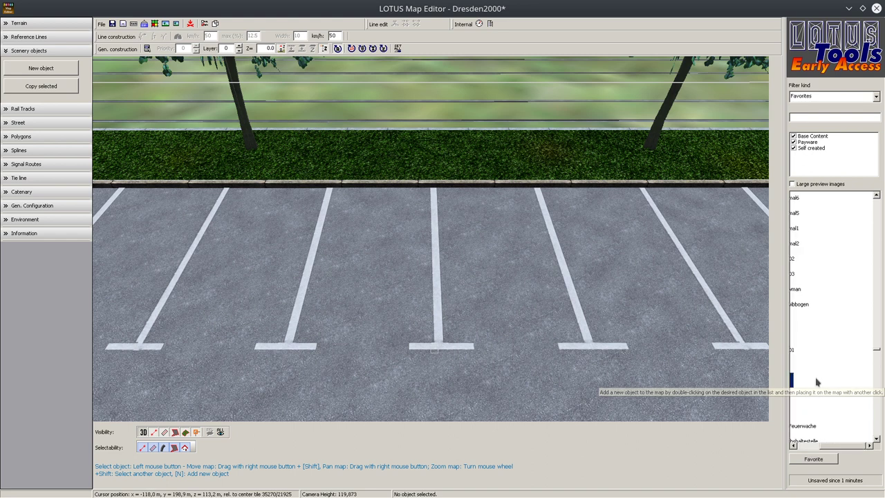
left_click(433, 266)
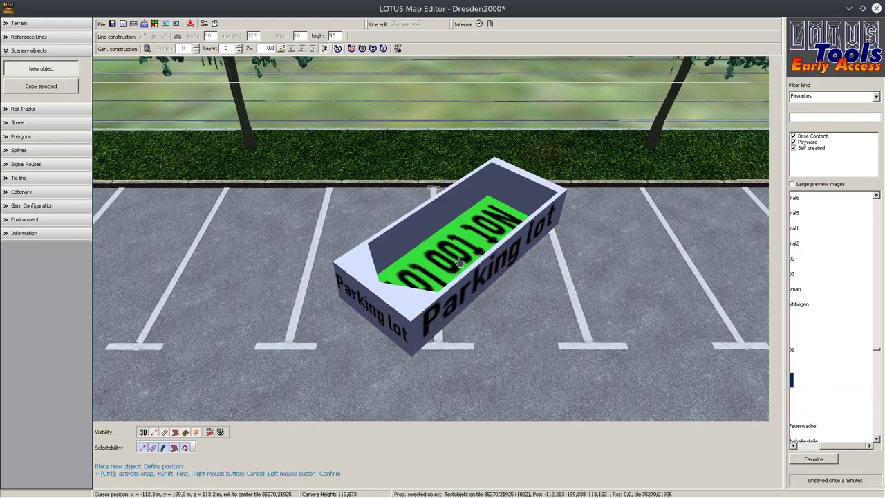
left_click(485, 199)
right_click_drag(486, 199, 539, 207)
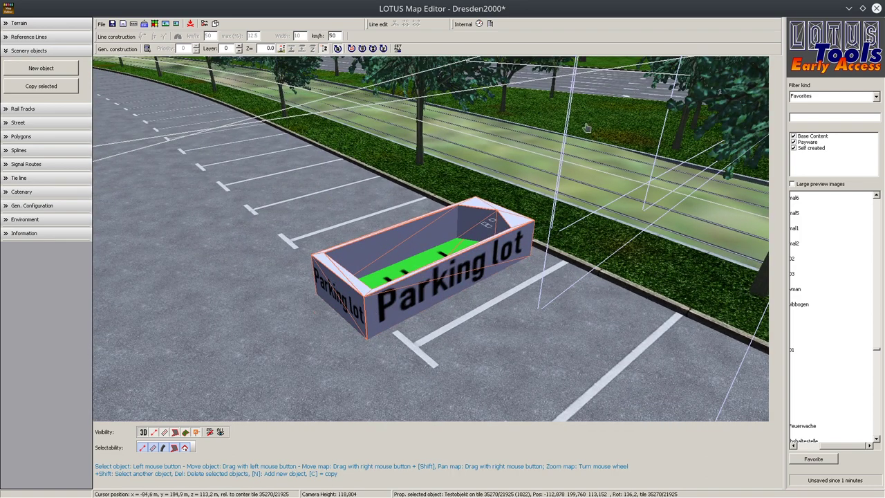
- Orbit the view around the placed parking lot to inspect its red Too high! marker
scroll(566, 143, "up", 2)
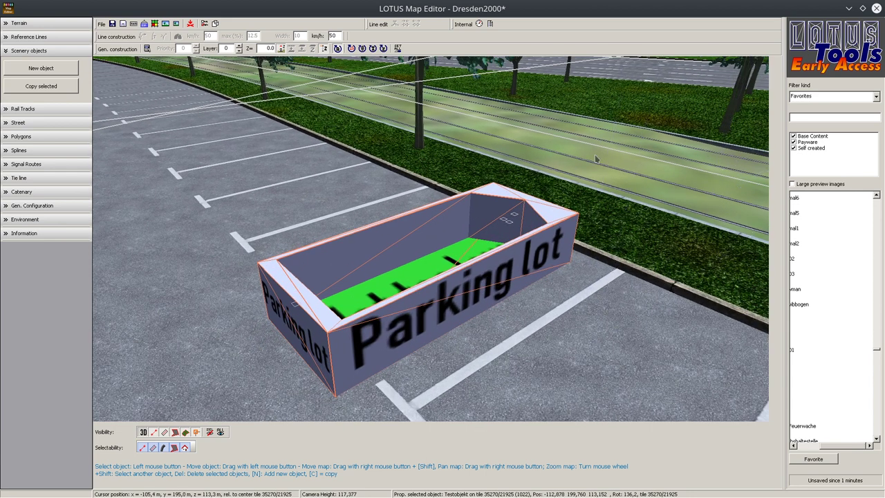
right_click_drag(611, 152, 527, 257)
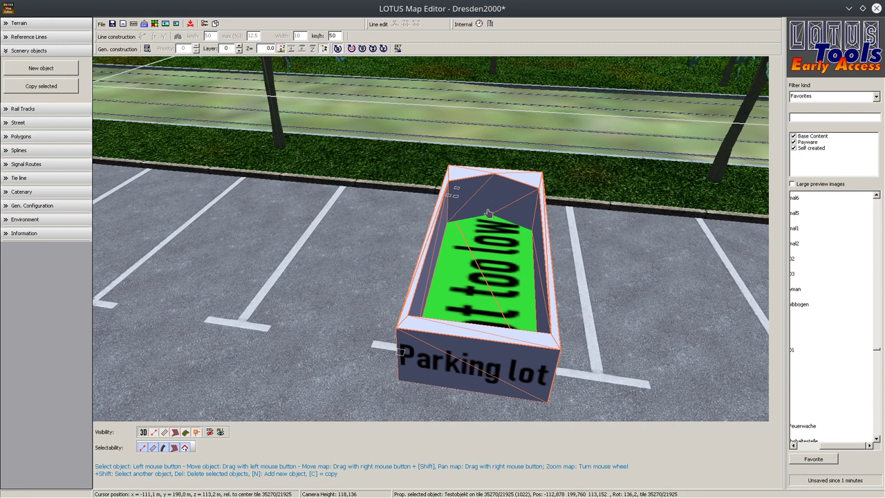
right_click_drag(479, 216, 272, 252)
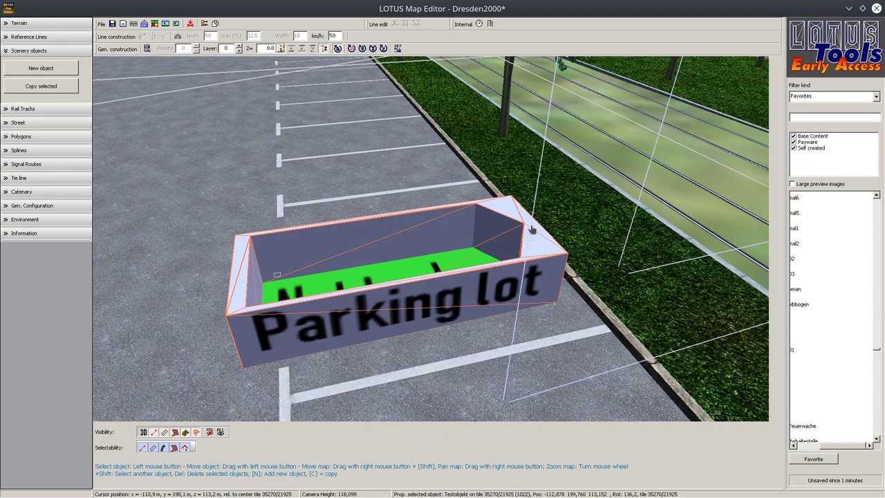
right_click_drag(538, 339, 486, 307)
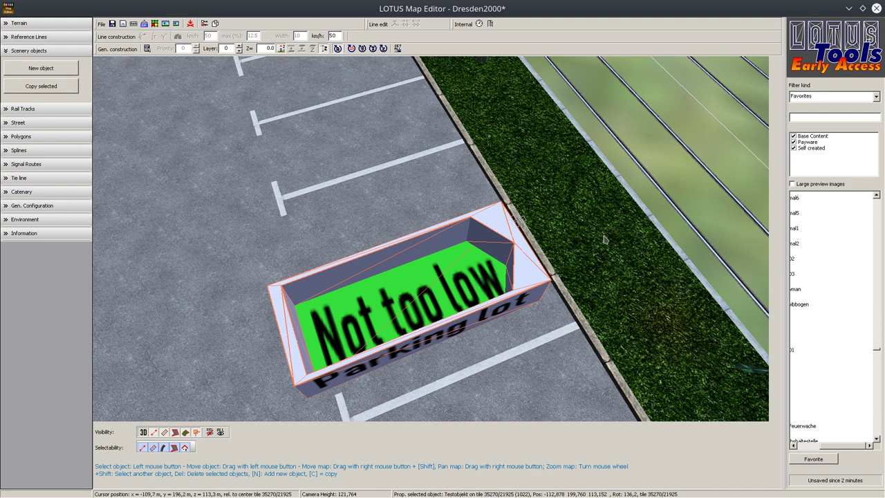
right_click_drag(570, 247, 765, 264)
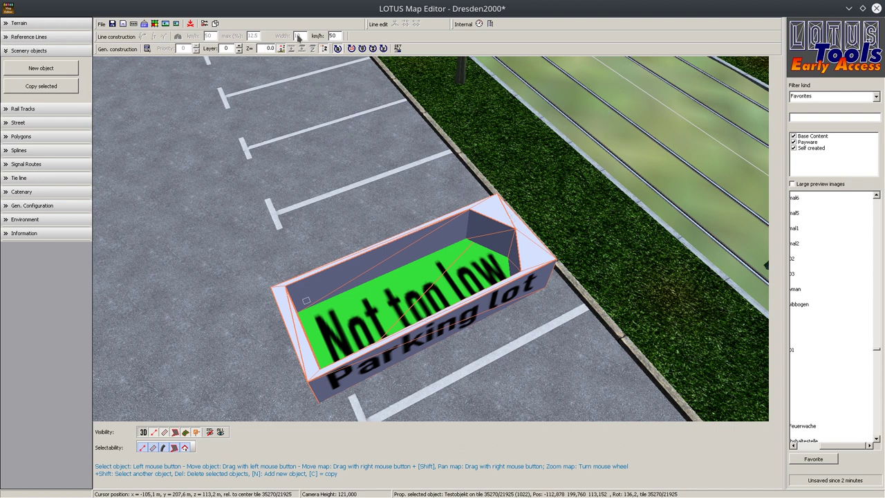
- Lower the parking lot to Z -0.148 and orbit to confirm the Too high! warning cleared
right_click_drag(352, 257, 417, 203)
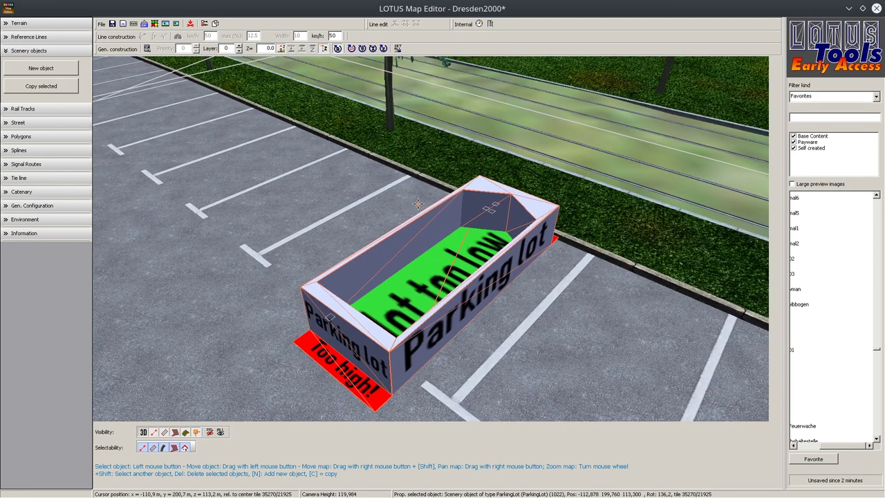
scroll(325, 362, "down", 1)
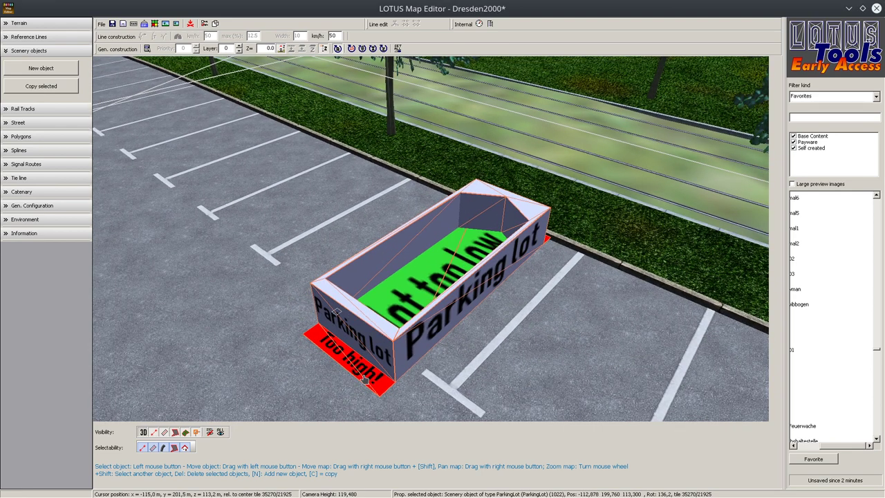
right_click_drag(493, 320, 306, 178)
right_click_drag(299, 271, 456, 309)
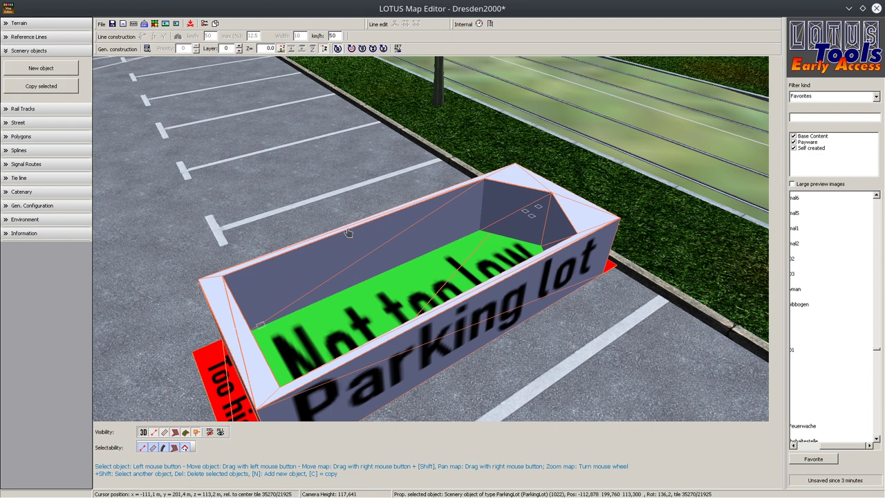
scroll(322, 267, "down", 2)
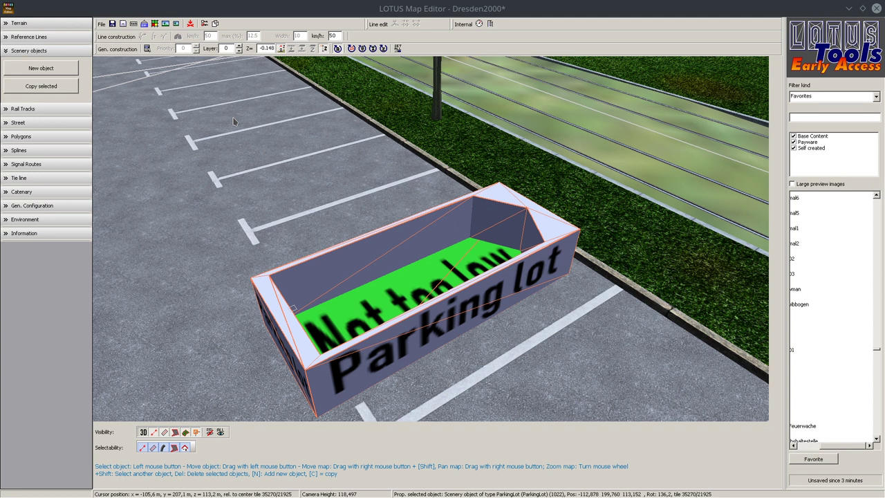
- Set the parking lot's List index of parking cars to 0
right_click_drag(234, 122, 414, 250)
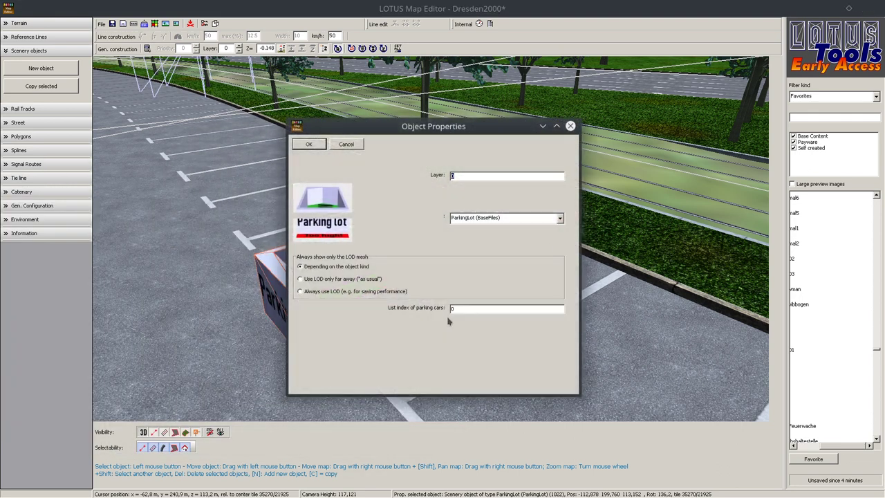
left_click(473, 308)
type("0")
- Confirm the parking lot properties and bring up the Parking Cars lists window under Gen. Configuration
left_click(309, 144)
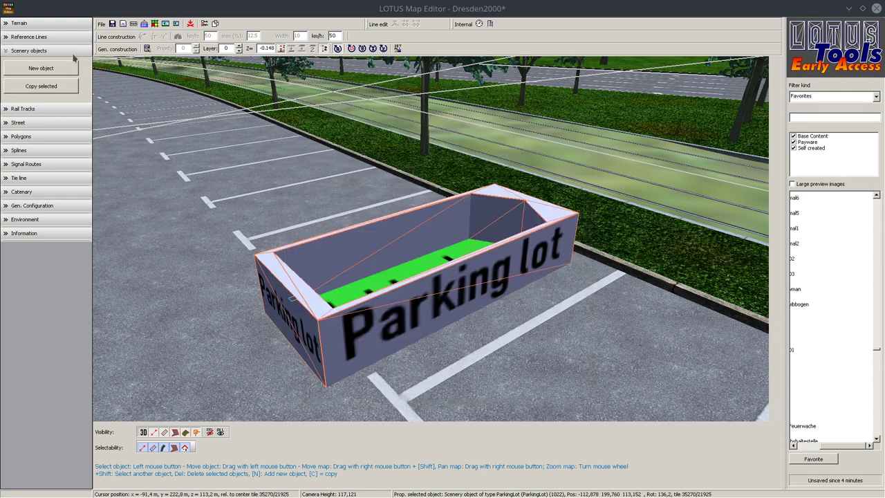
left_click(74, 54)
left_click(31, 162)
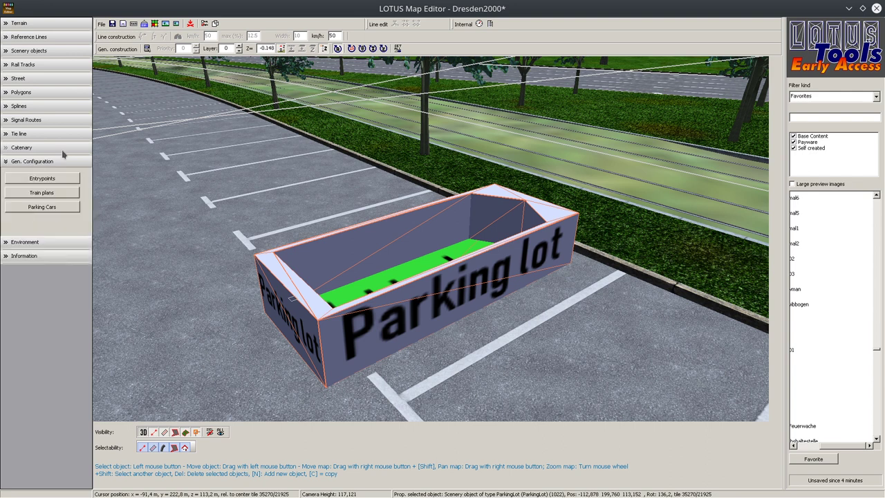
left_click(41, 207)
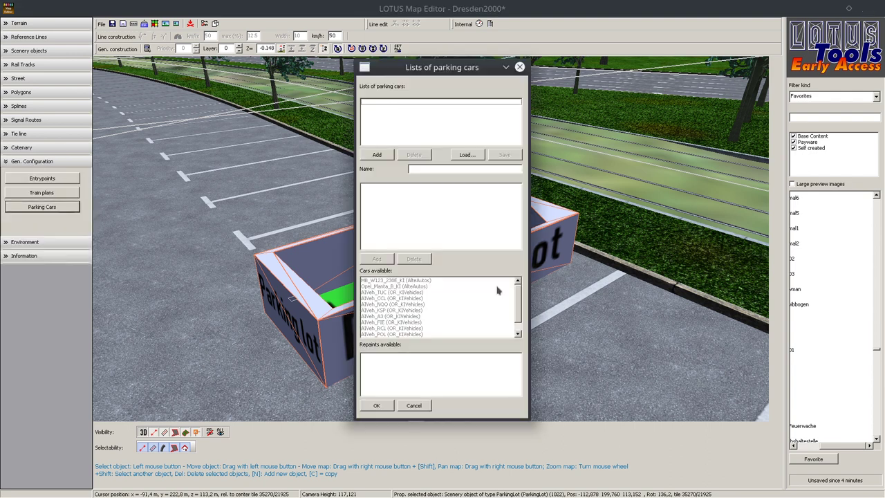
left_click_drag(428, 70, 268, 74)
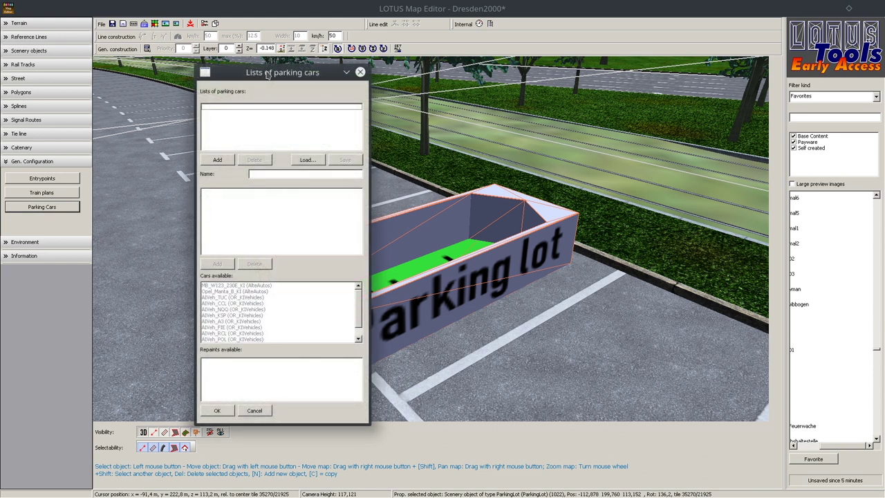
- Add a new parking-car list and rename it from untitled to Auto1
left_click(217, 160)
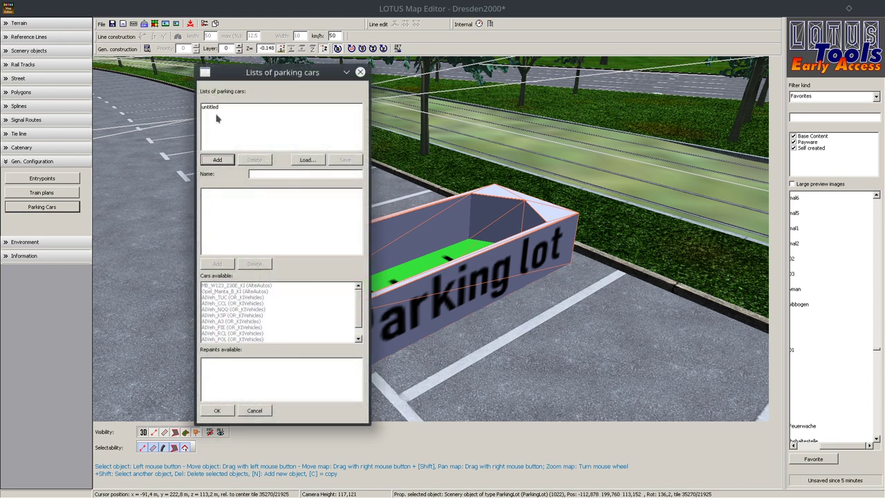
left_click(214, 109)
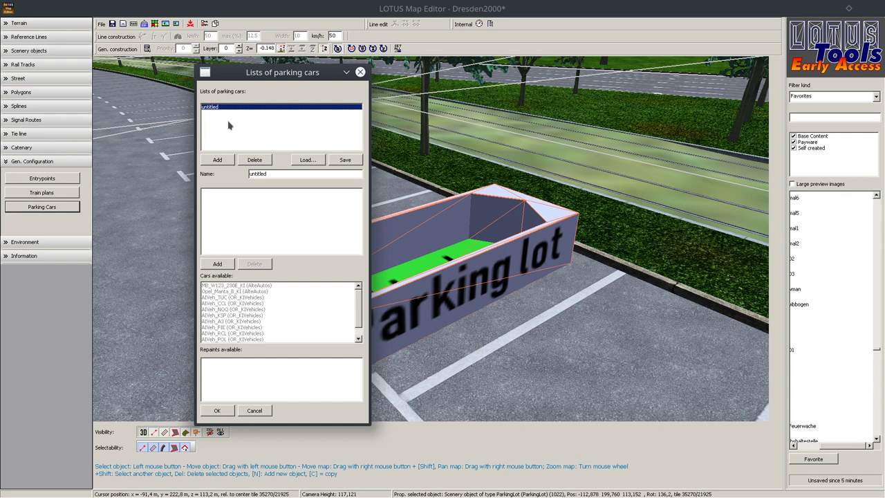
double_click(251, 174)
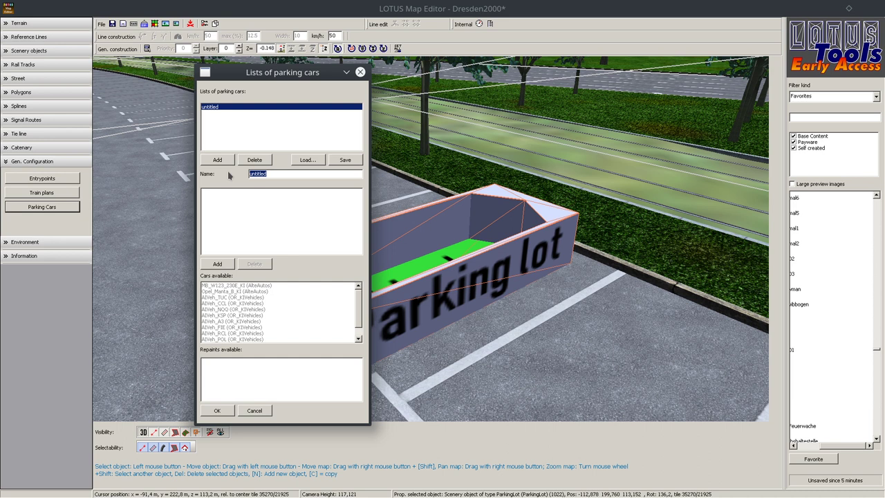
type("Auto1")
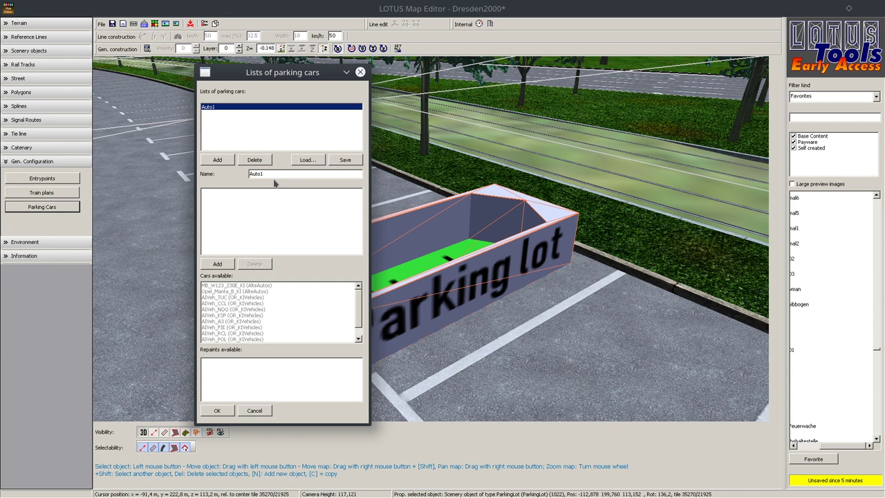
- Add a PKW_2CV entry with the 2cv_blau repaint to the Auto1 list
left_click(213, 114)
left_click(219, 265)
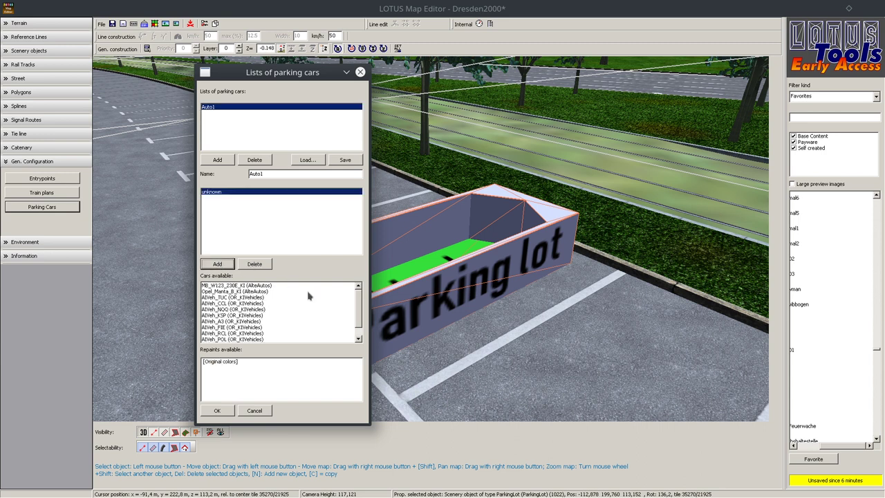
scroll(359, 302, "down", 1)
left_click(224, 339)
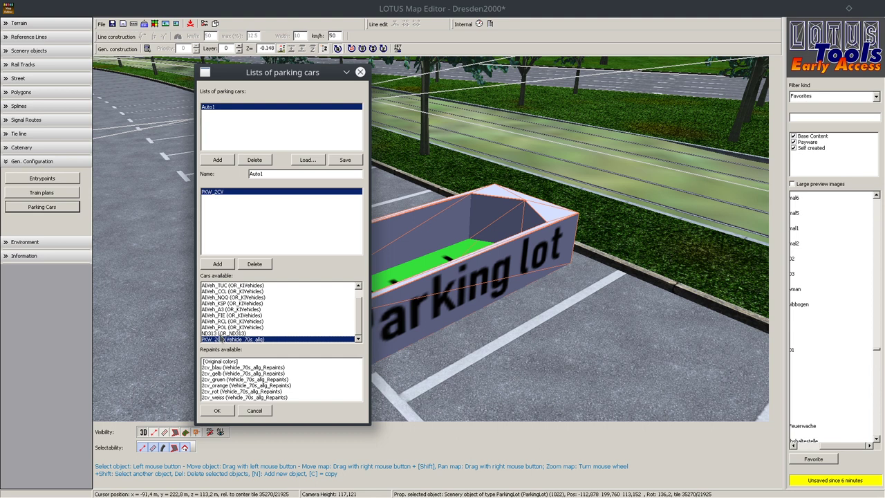
mouse_move(353, 314)
left_mouse_down()
mouse_move(366, 287)
mouse_move(356, 323)
left_mouse_up()
left_click(221, 368)
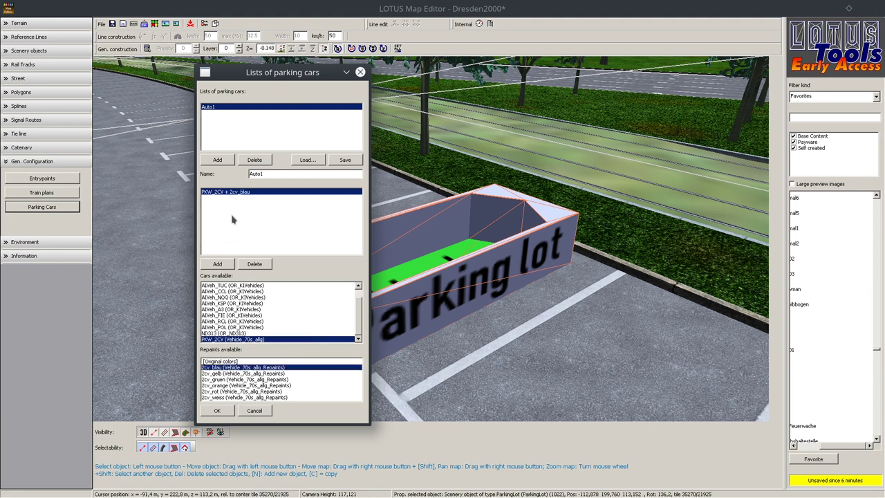
- Add two more 2CV entries with 2cv_weiss and 2cv_orange repaints, then review them
left_click(223, 267)
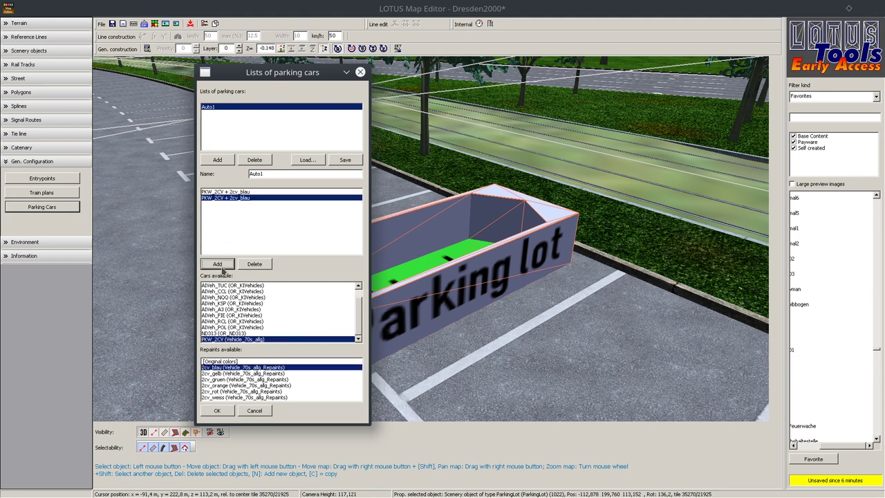
left_click(228, 398)
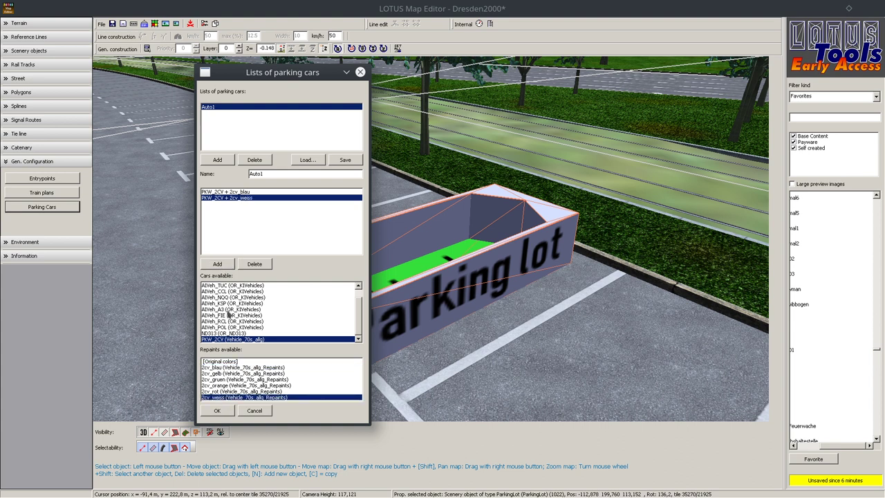
left_click(218, 265)
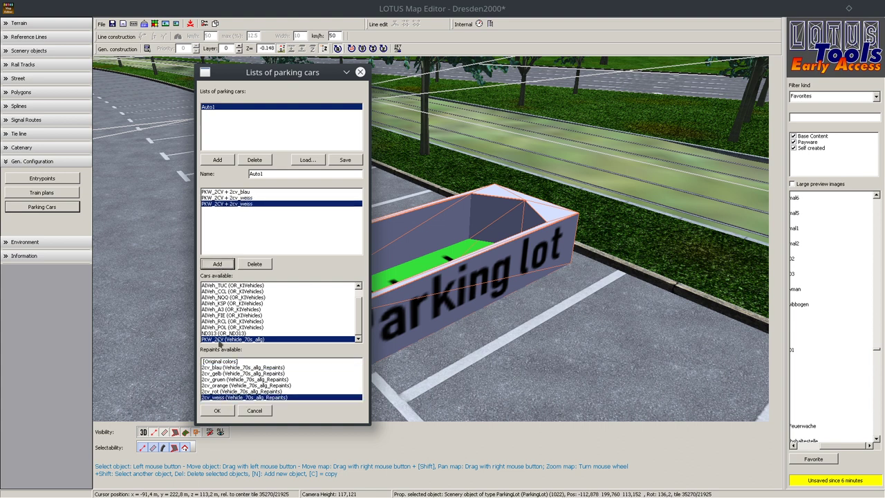
left_click(217, 392)
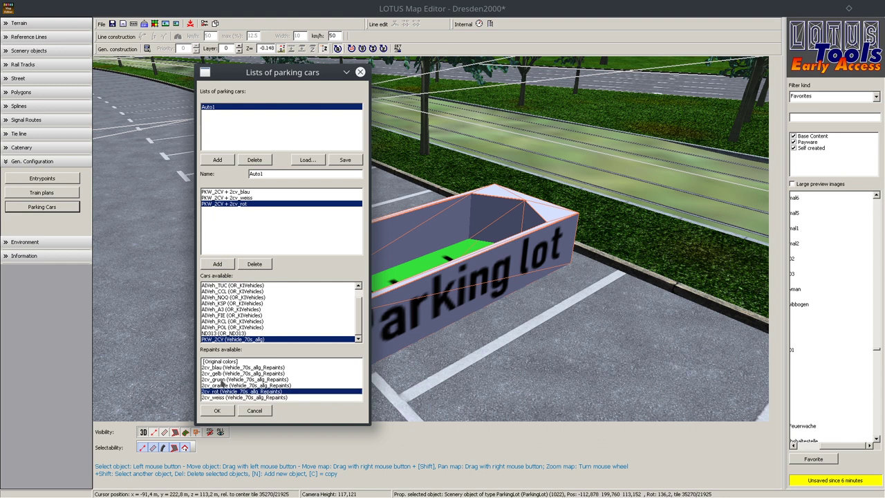
left_click(219, 385)
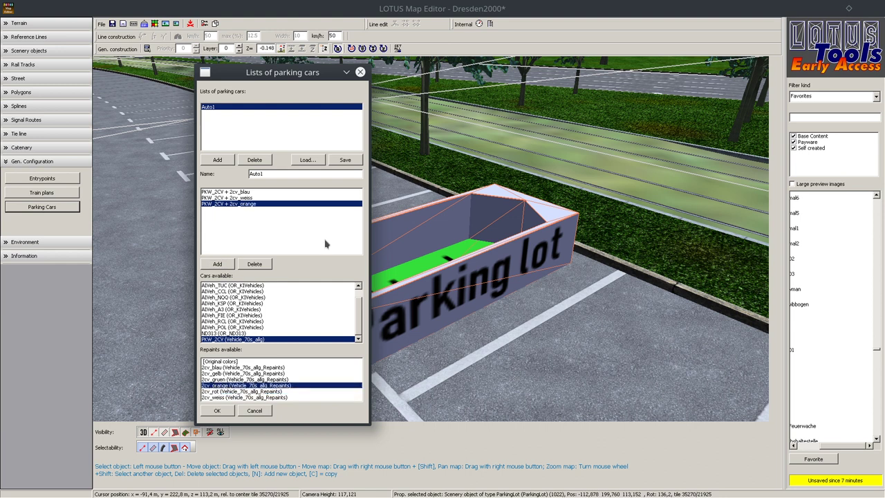
left_click(222, 198)
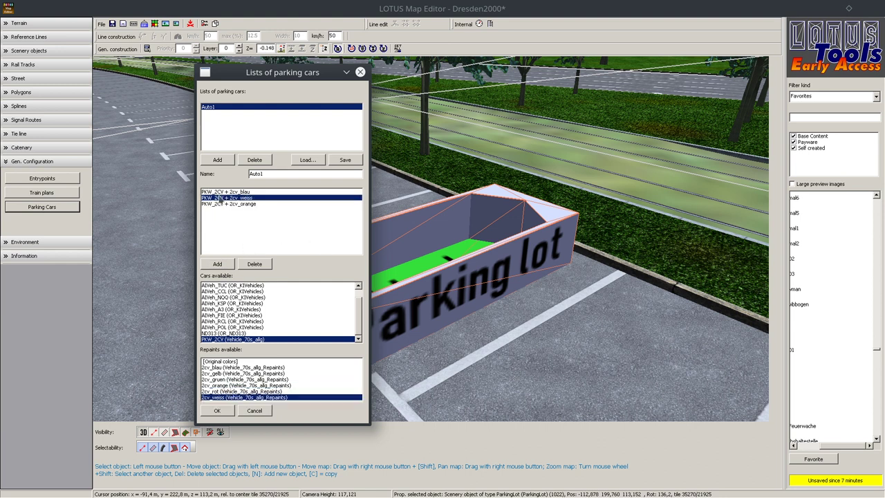
left_click(223, 192)
left_click(216, 204)
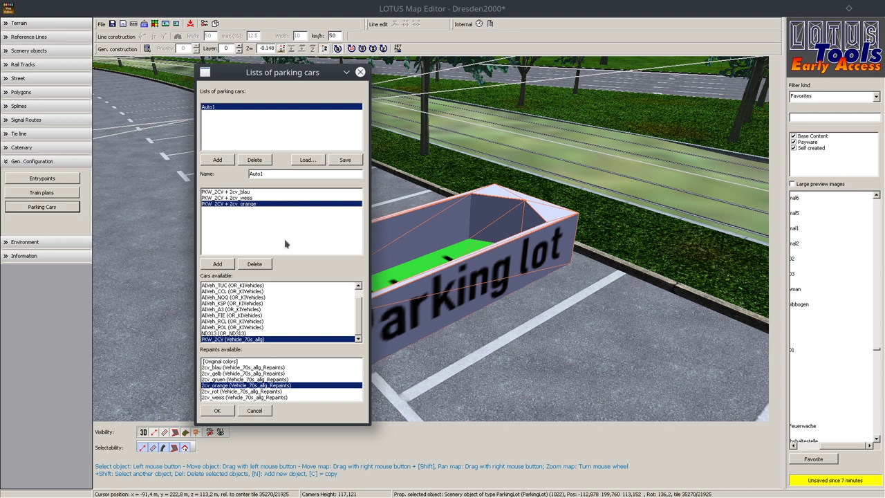
- Confirm the parking-car lists, recheck the lot's list index 0, and deselect the lot
left_click(224, 411)
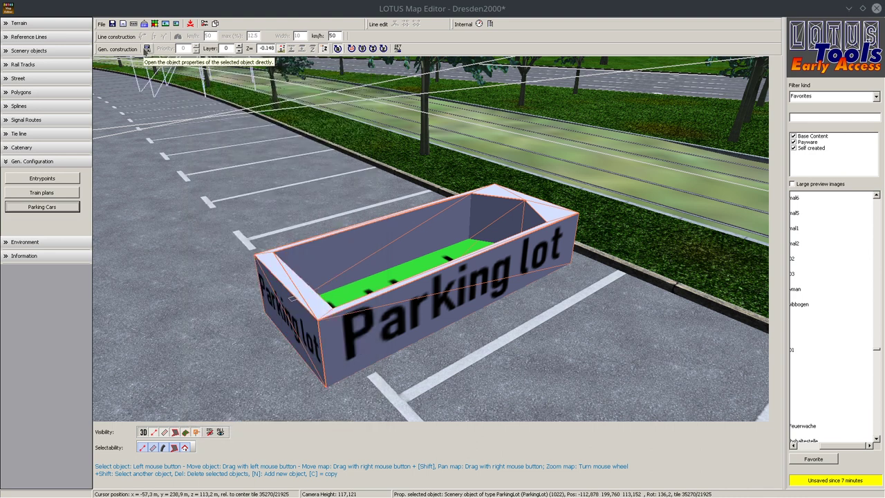
left_click(147, 48)
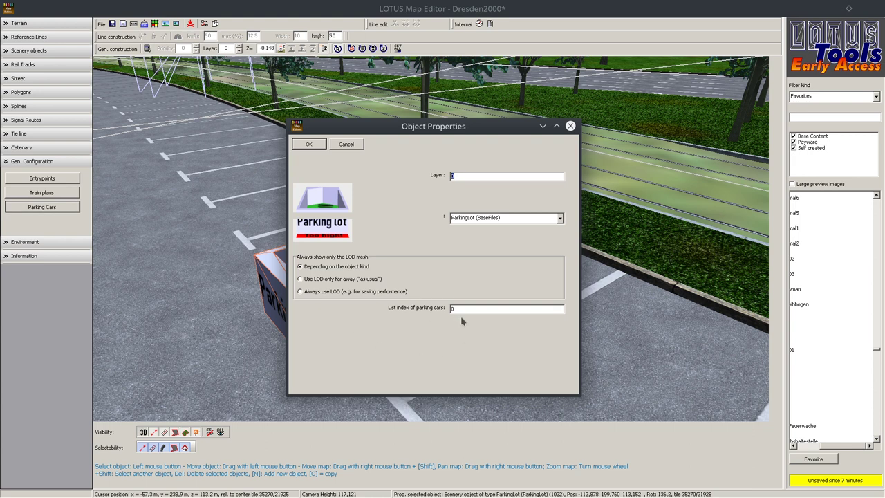
left_click(304, 147)
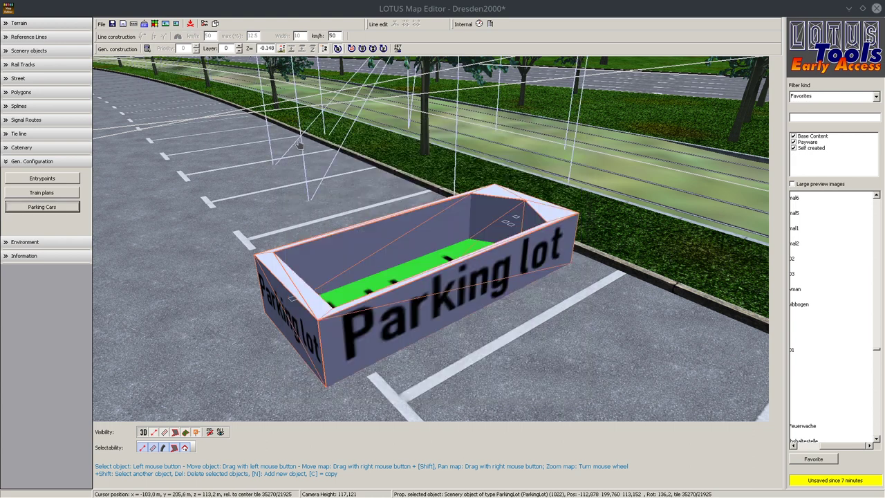
left_click(523, 394)
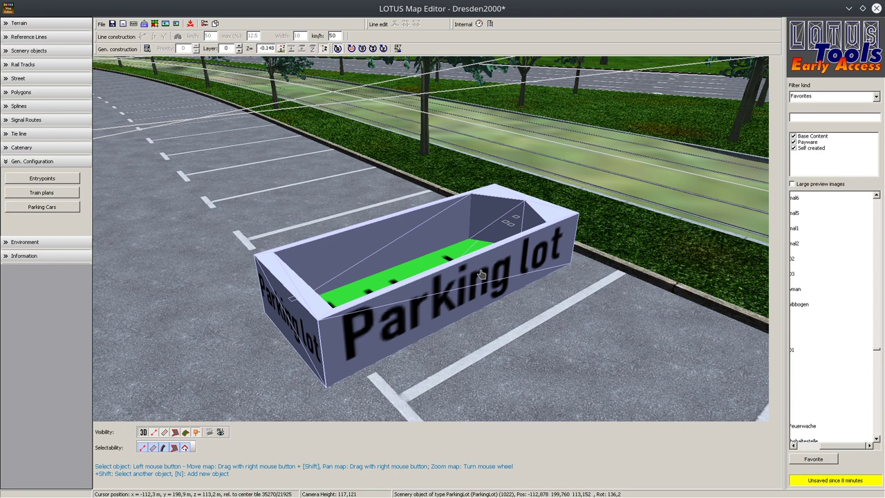
- Collapse Gen. Configuration and show the Street tools with traffic lights and density options
left_click(189, 138)
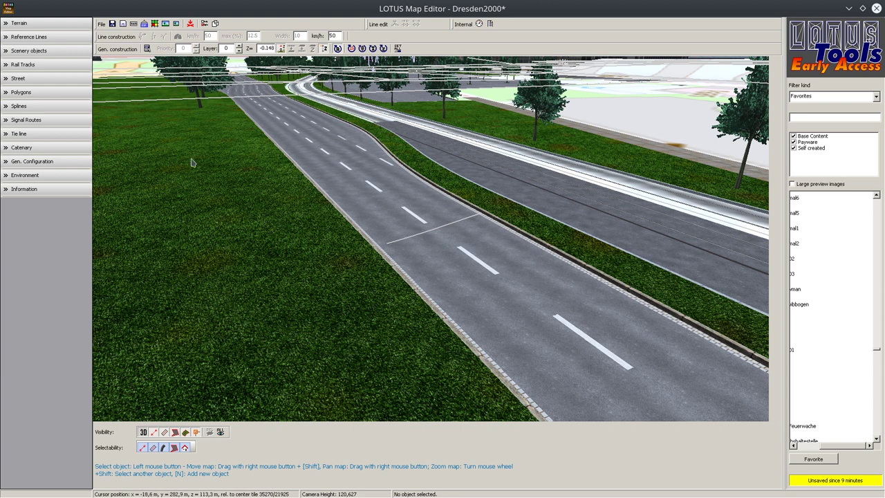
left_click(38, 80)
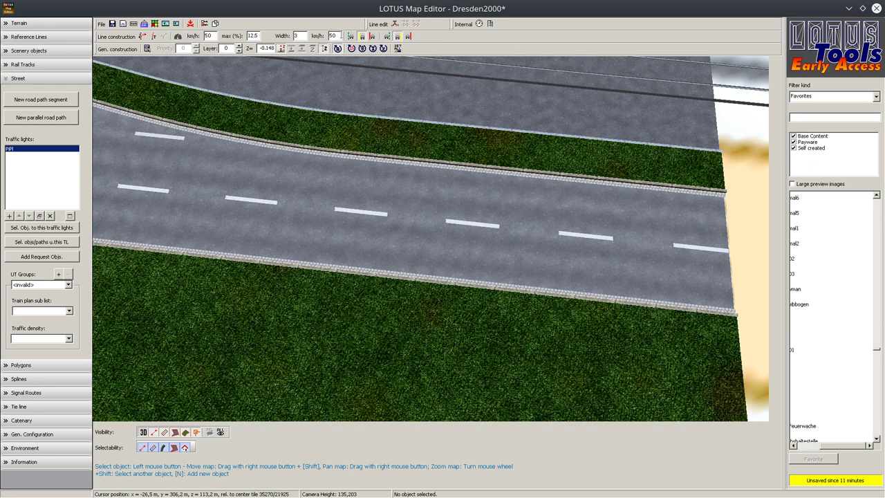
double_click(332, 36)
type("50")
left_click(442, 74)
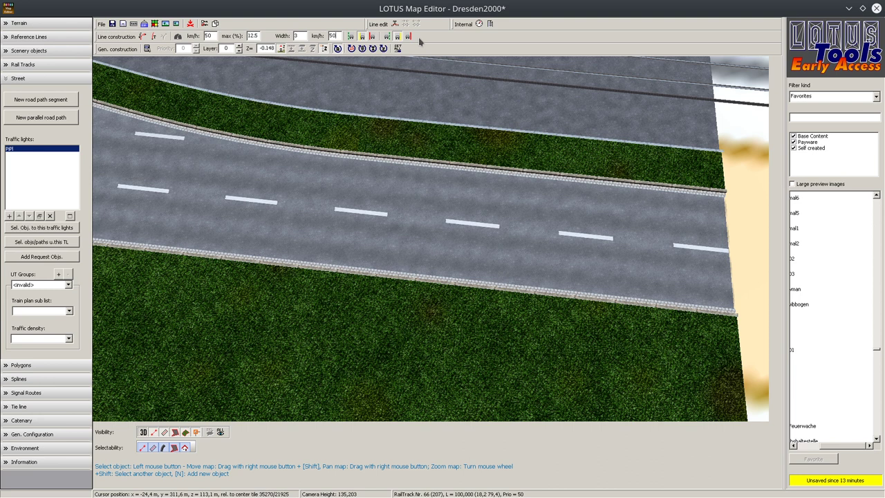
- Set new road paths to Z offset -0.15 with Normal traffic density
left_click(438, 89)
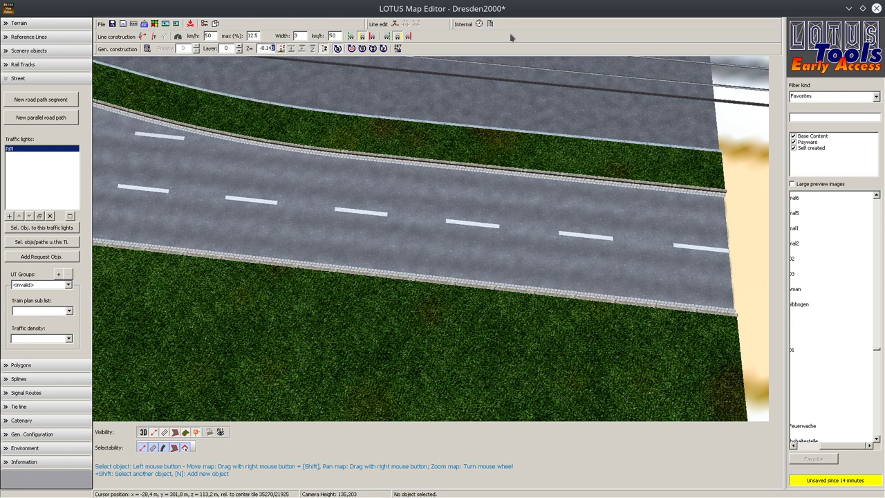
key("BackSpace")
key("BackSpace")
type("5")
right_click_drag(683, 215, 468, 251)
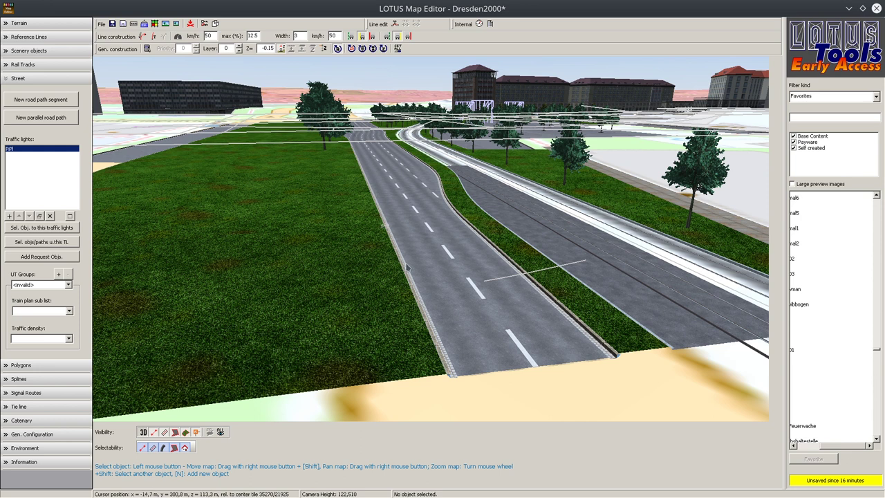
- In top view, draw a road path from the road's right end leftward along the lower lane
left_click(385, 35)
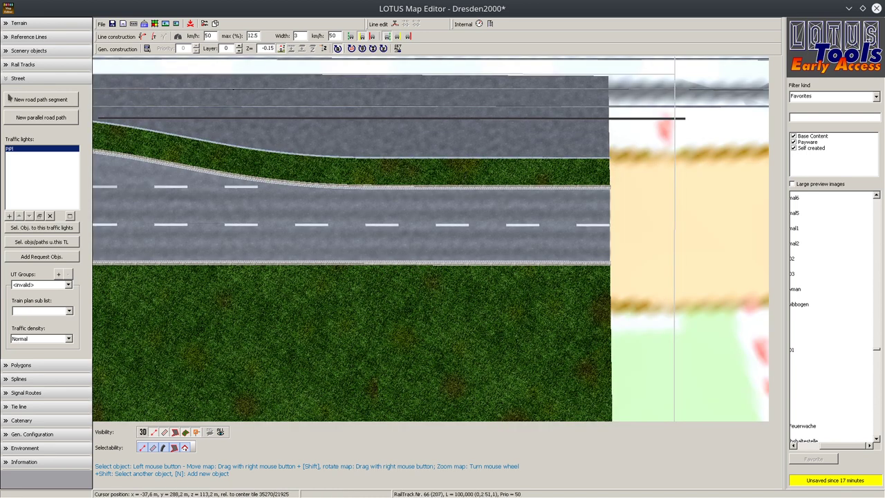
left_click(36, 101)
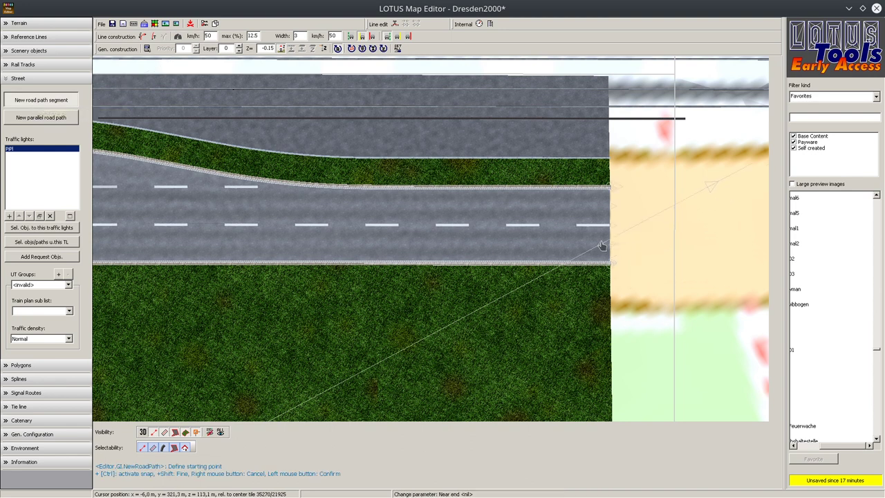
left_click(486, 244)
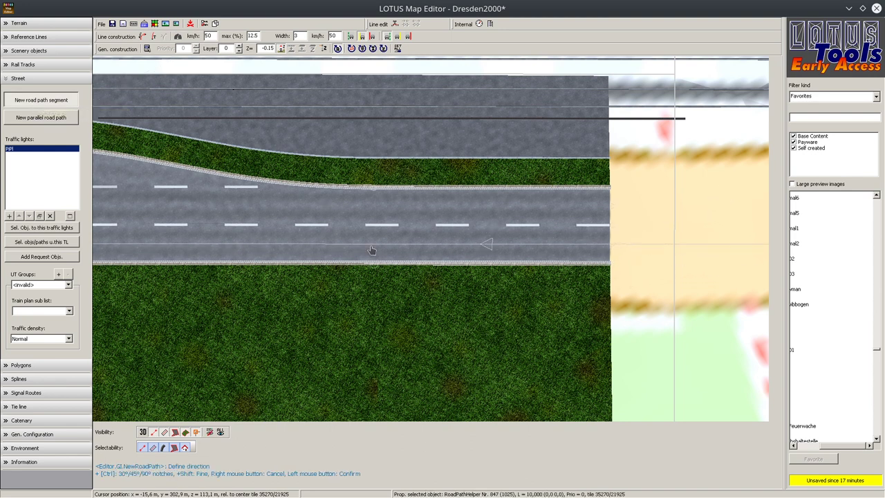
left_click(325, 256)
scroll(235, 252, "down", 3)
scroll(204, 225, "down", 2)
left_click(162, 228)
right_click(279, 298)
scroll(462, 266, "up", 3)
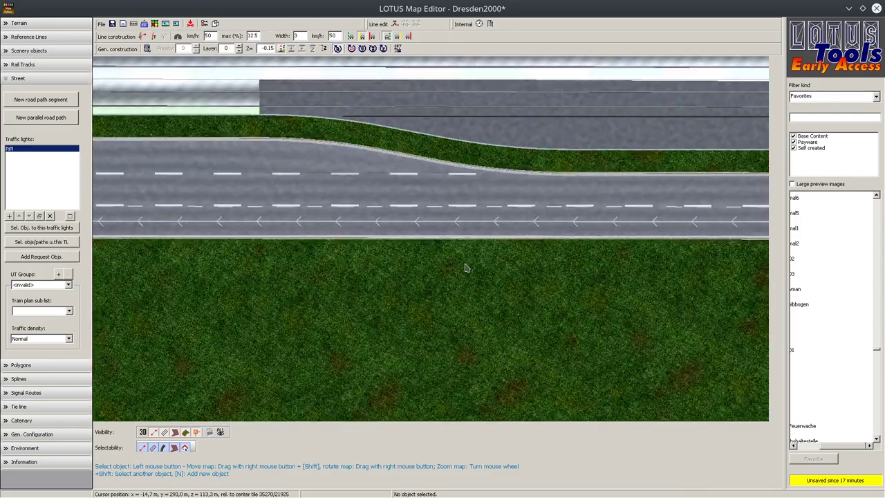
right_click_drag(434, 262, 453, 186)
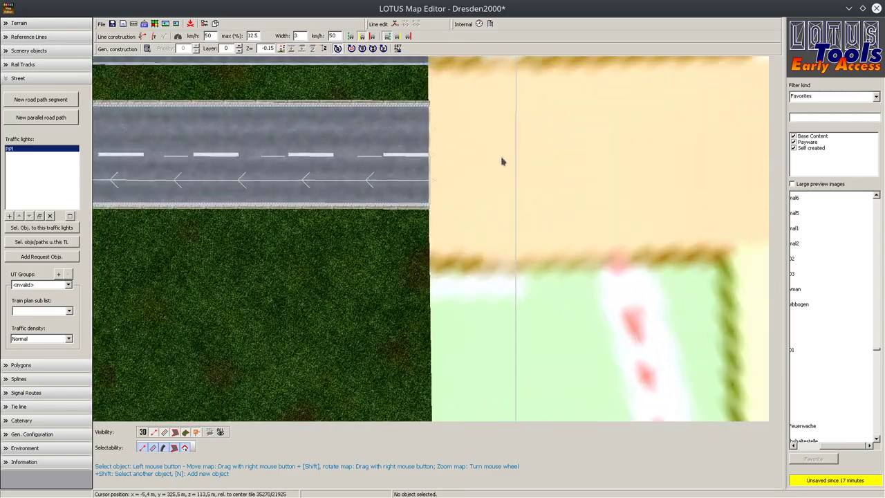
right_click_drag(502, 162, 543, 256)
scroll(543, 259, "up", 2)
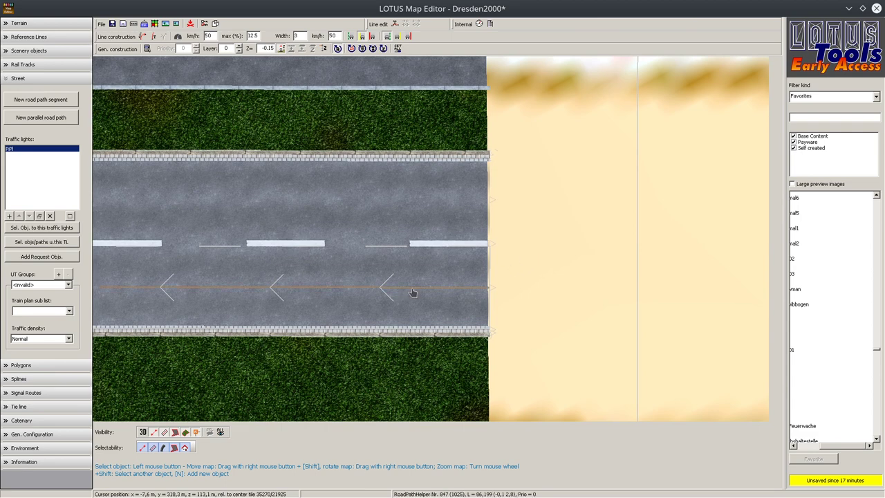
scroll(457, 276, "down", 1)
scroll(457, 276, "down", 4)
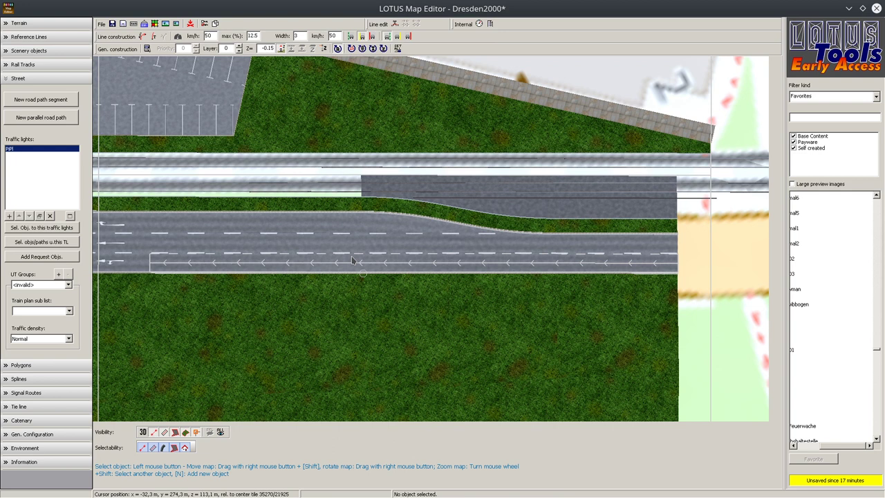
left_click(352, 261)
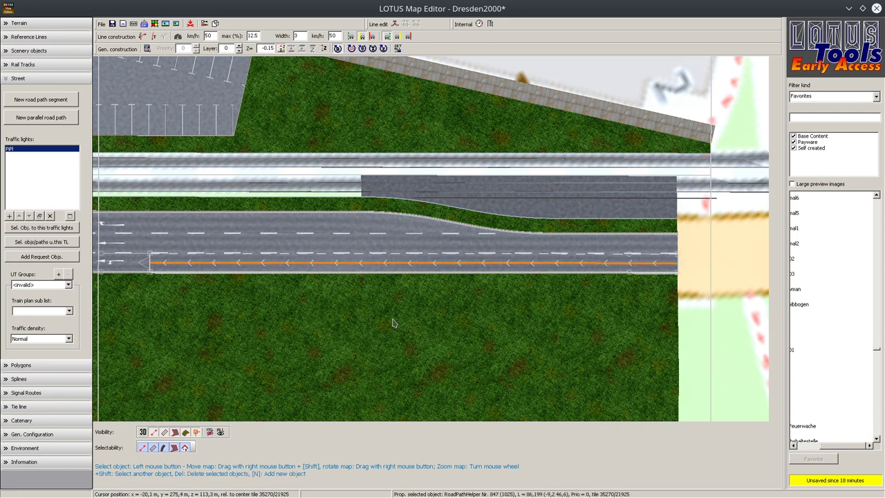
left_click(147, 48)
left_click_drag(442, 125, 345, 47)
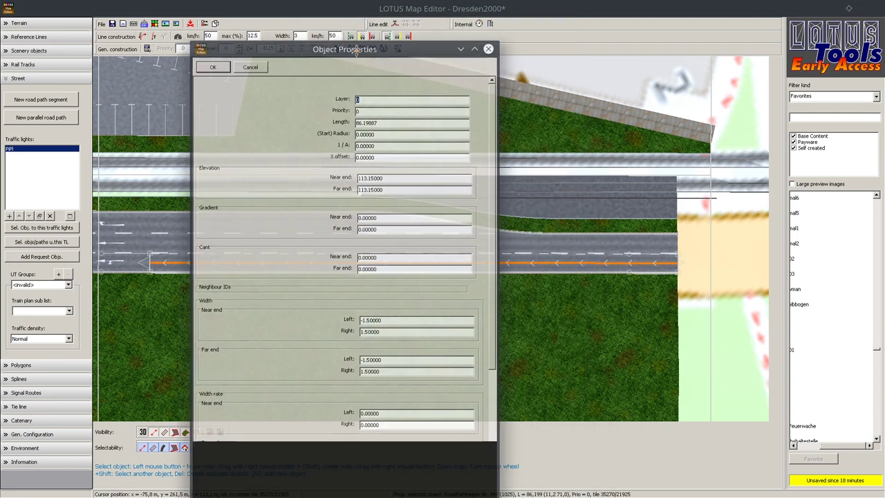
scroll(383, 181, "down", 3)
scroll(380, 178, "down", 3)
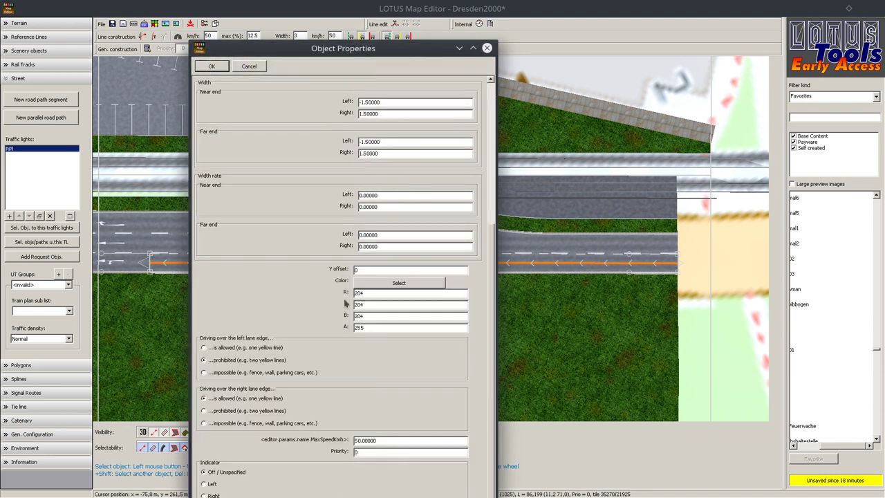
left_click_drag(305, 203, 279, 164, "alt")
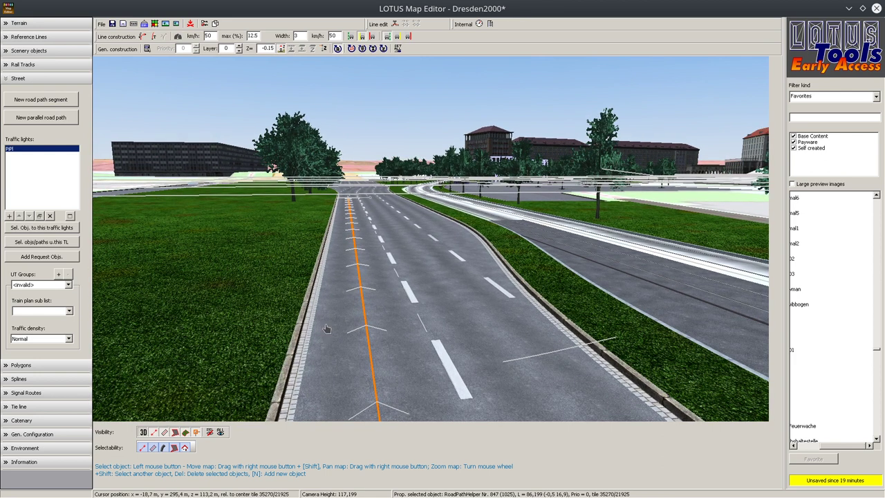
- Open the selected road path's Object Properties, showing ±1.5 widths, max speed 50 and priority 0
scroll(347, 337, "up", 2)
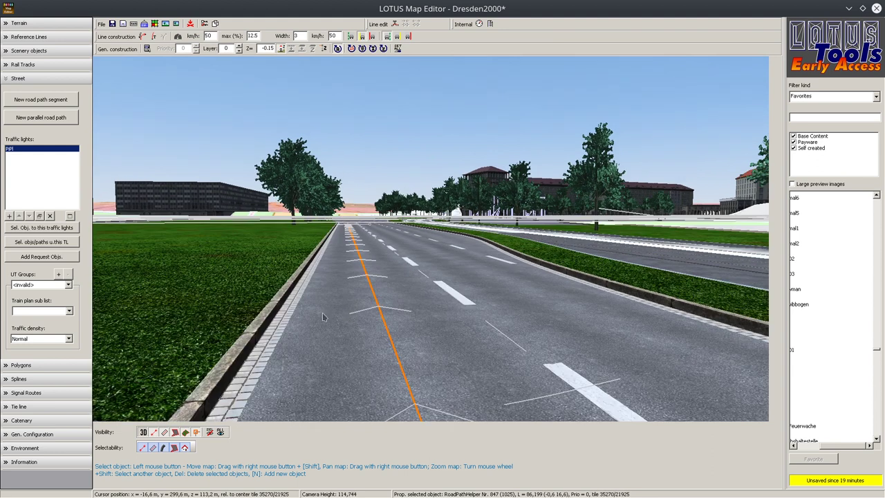
scroll(322, 312, "down", 2)
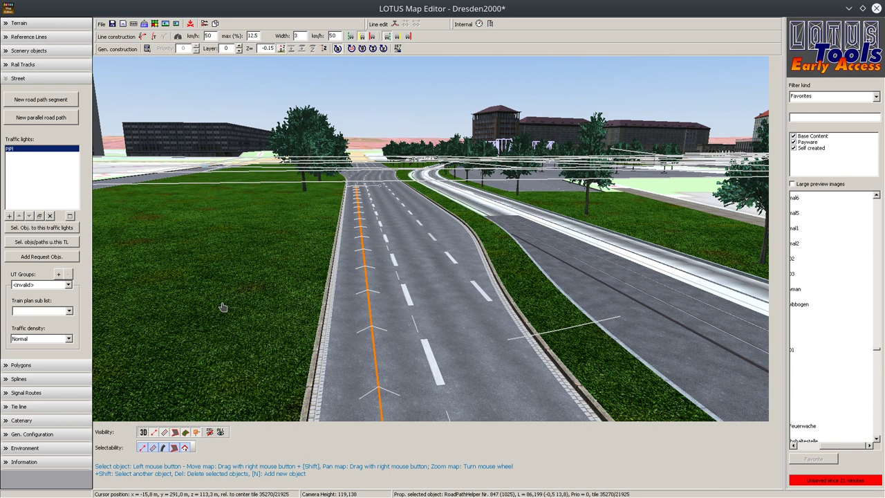
key("Return")
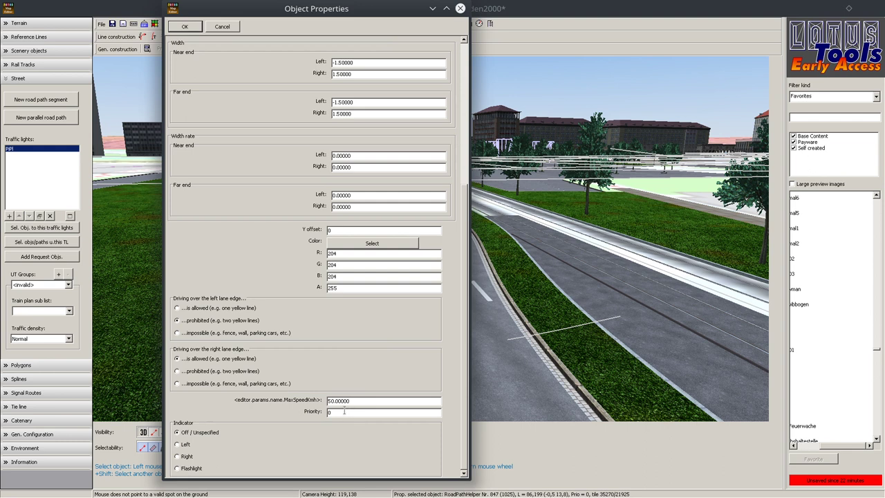
- Check the road path's priority value 0 and near-end left width, leaving both unchanged
double_click(344, 411)
left_click(360, 412)
left_click_drag(464, 201, 467, 128)
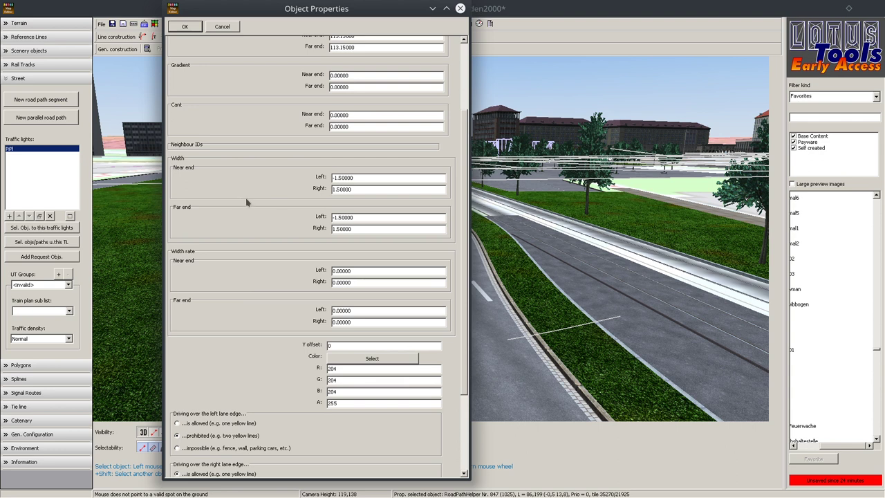
triple_click(370, 179)
- Close the properties and extend the path's far end to the guide line, about 96 m long
left_click(184, 29)
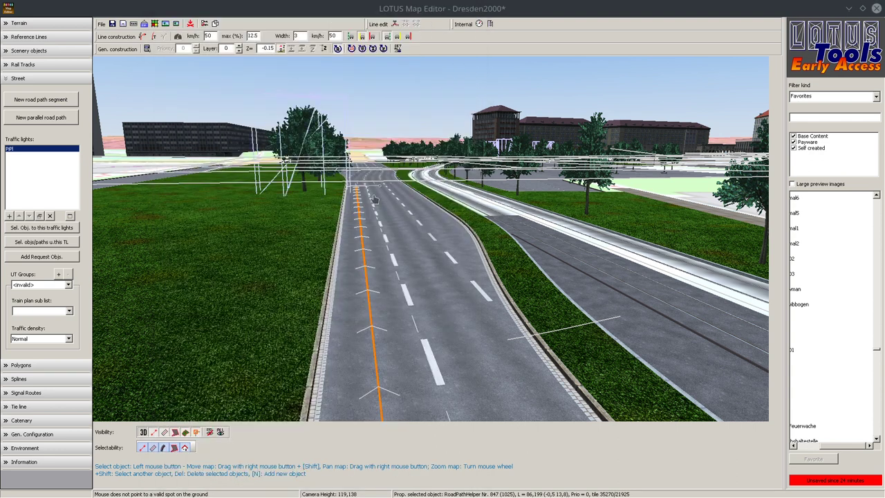
right_click_drag(302, 245, 125, 397)
left_click(143, 431)
scroll(146, 126, "down", 3)
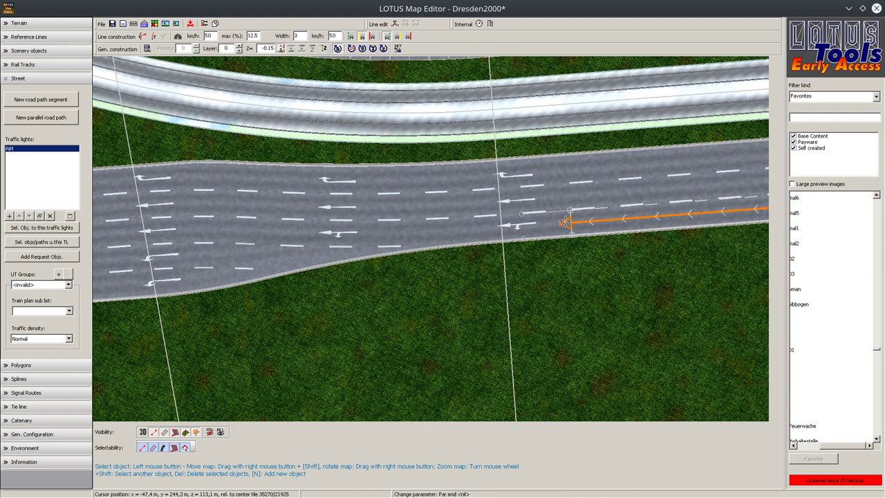
left_click(565, 223)
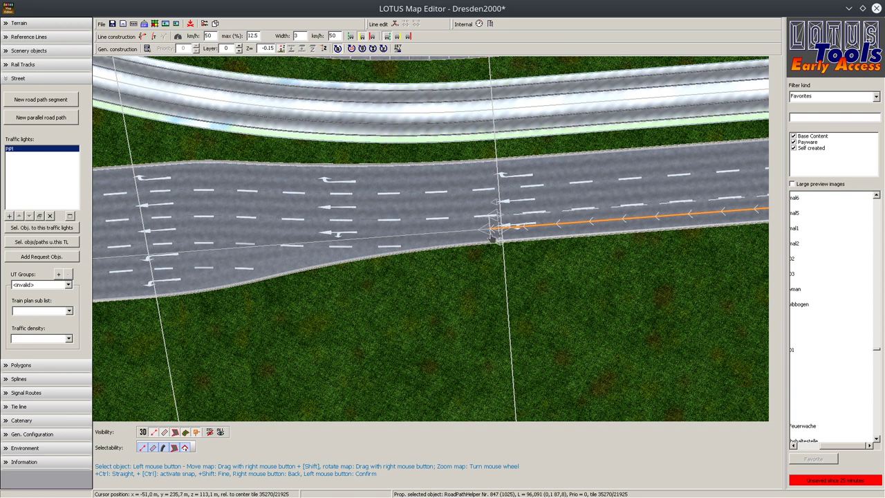
left_click(490, 226)
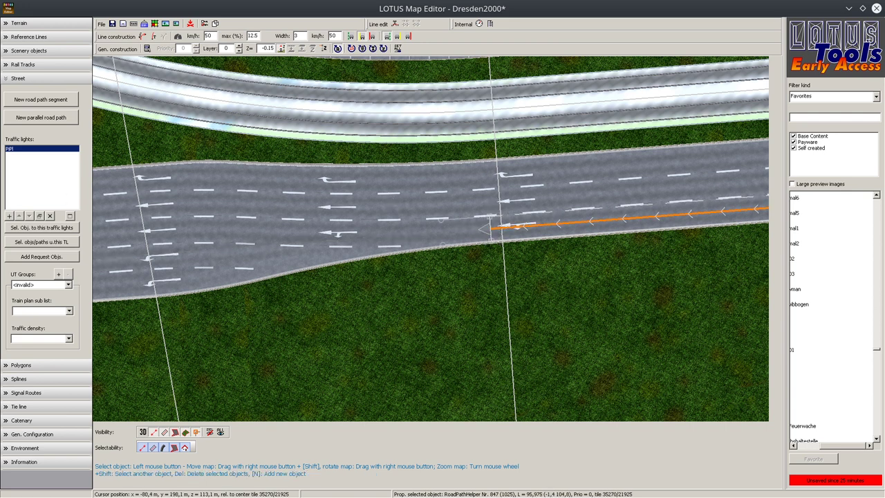
- Add a linked road path segment starting at the existing path's end
left_click(56, 99)
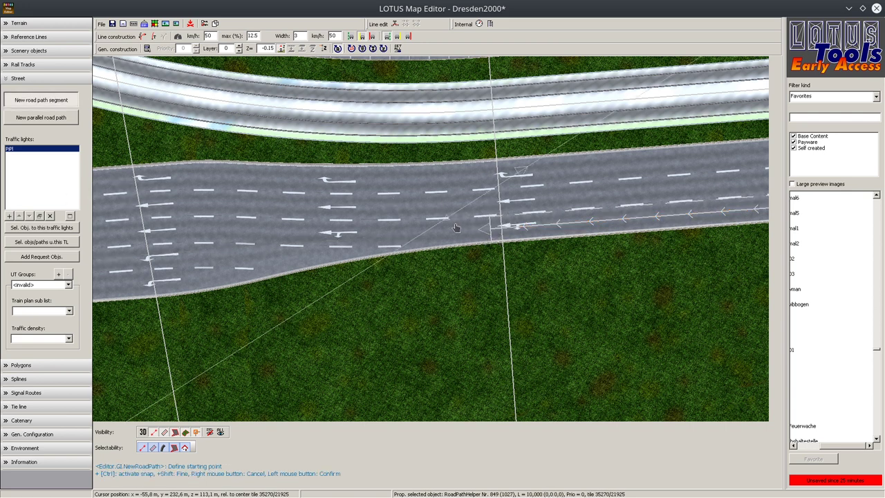
left_click(484, 227)
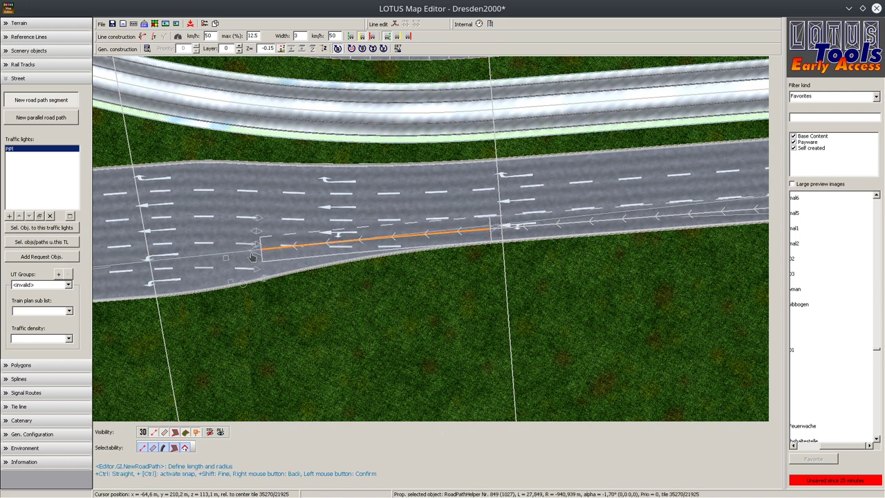
left_click(252, 257)
middle_click_drag(252, 257, 637, 142)
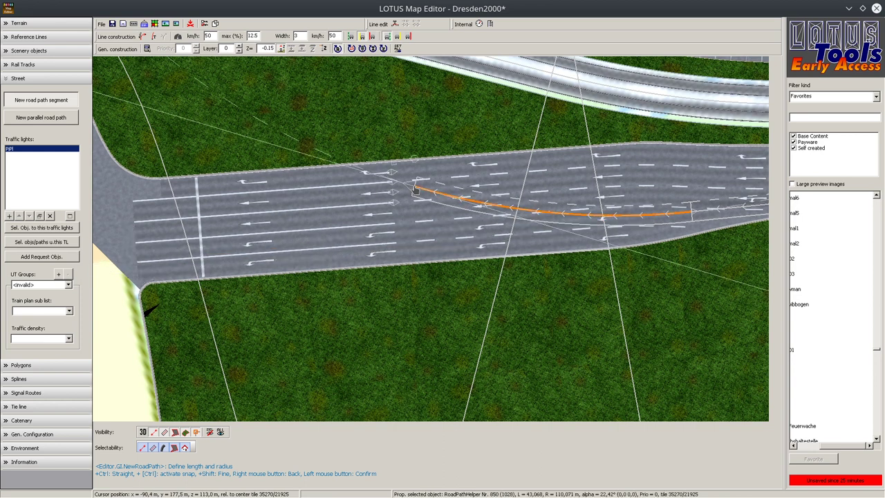
right_click(419, 187)
key("Escape")
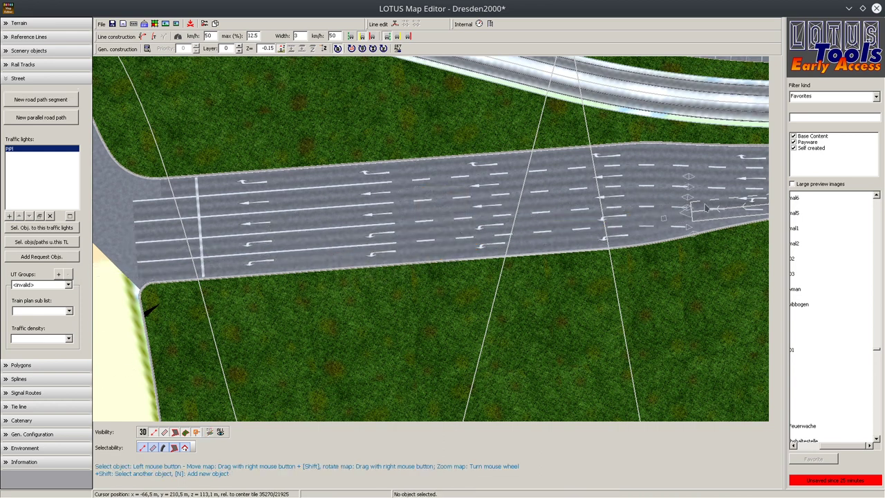
- Set the new road path's Length to 20 in Object Properties
left_click(738, 210)
left_click(147, 48)
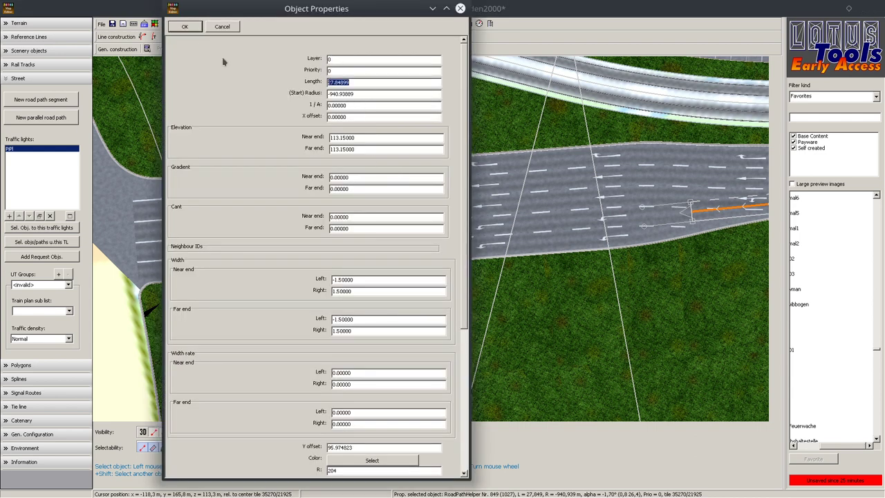
type("20")
key("Return")
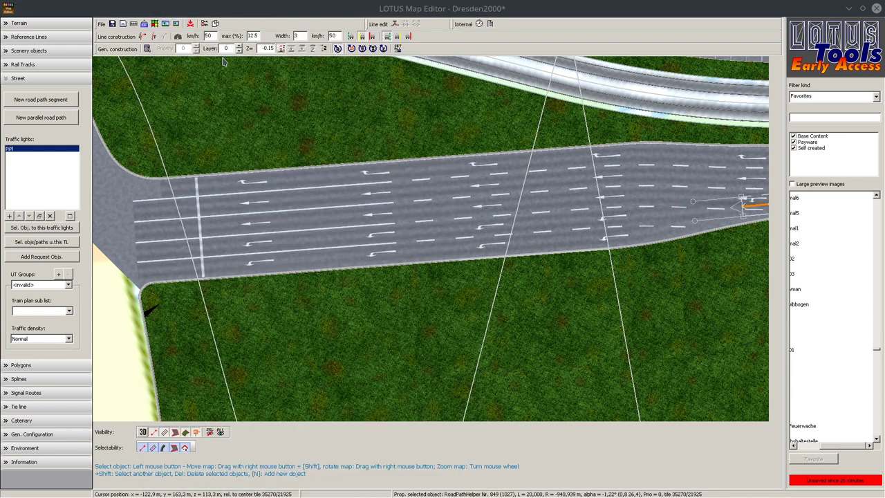
- Draw a further path from the 20 m path's end leftward to just past the stop line
left_click(49, 99)
left_click(736, 208)
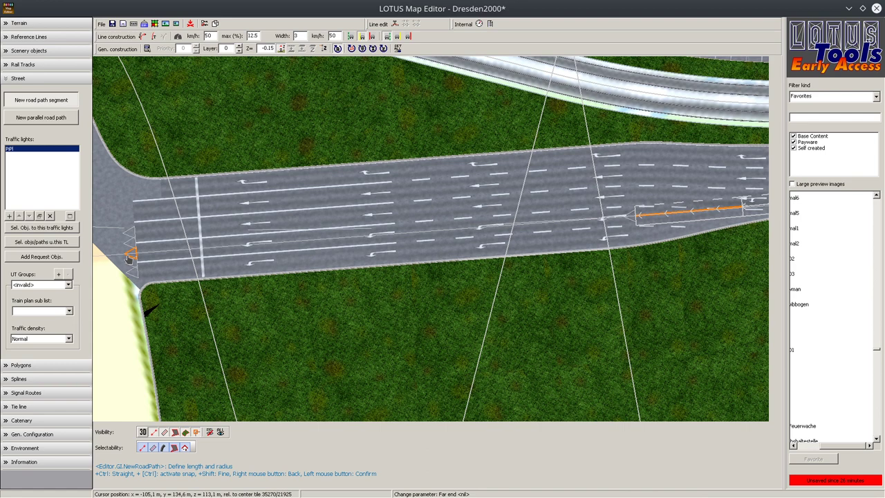
left_click(129, 256)
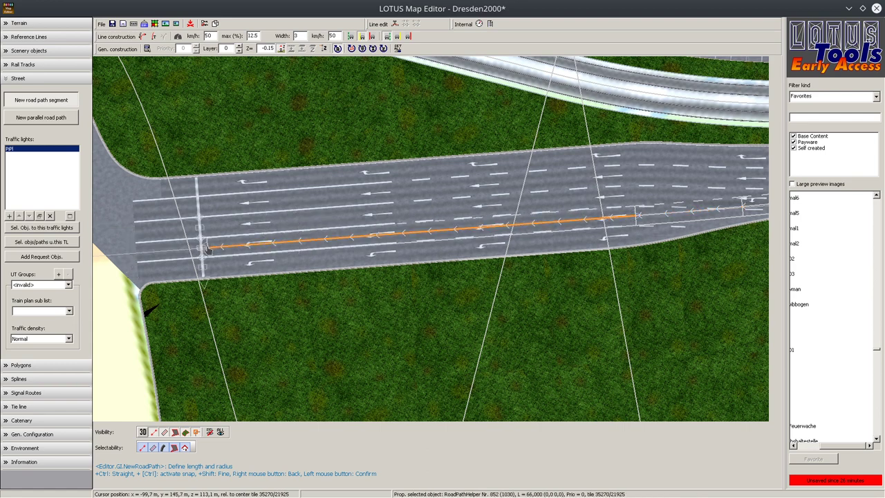
scroll(207, 249, "up", 5)
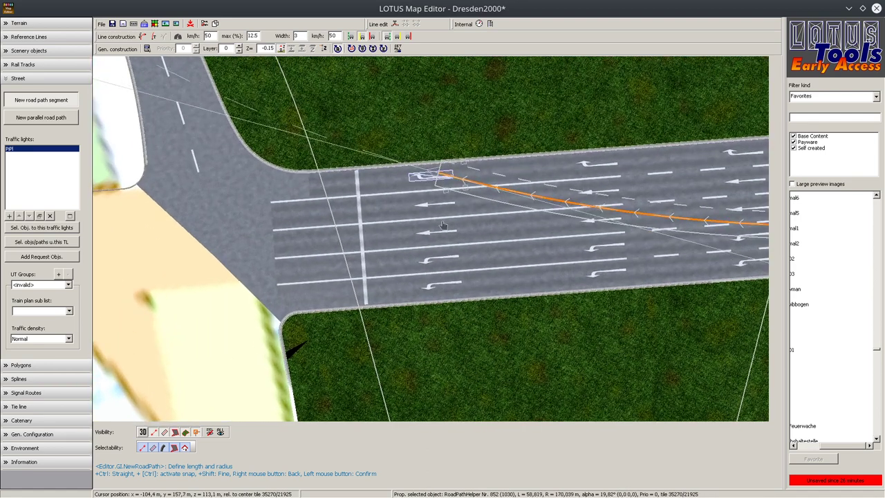
left_click(306, 286)
scroll(207, 273, "down", 4)
left_click(145, 293)
right_click(154, 127)
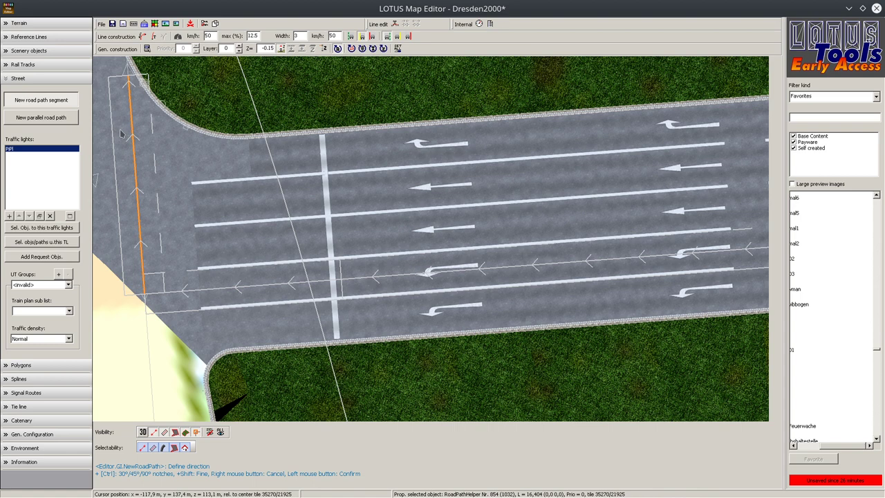
right_click(120, 129)
scroll(352, 238, "down", 4)
scroll(352, 237, "up", 2)
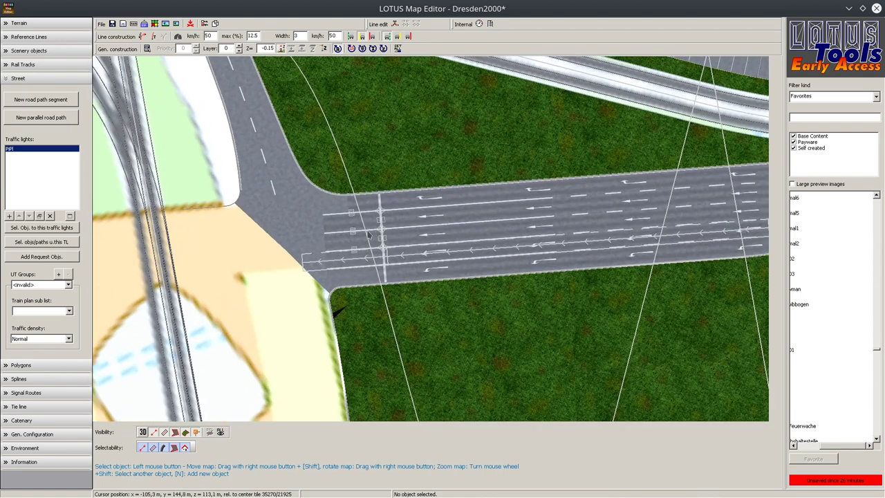
scroll(368, 235, "up", 2)
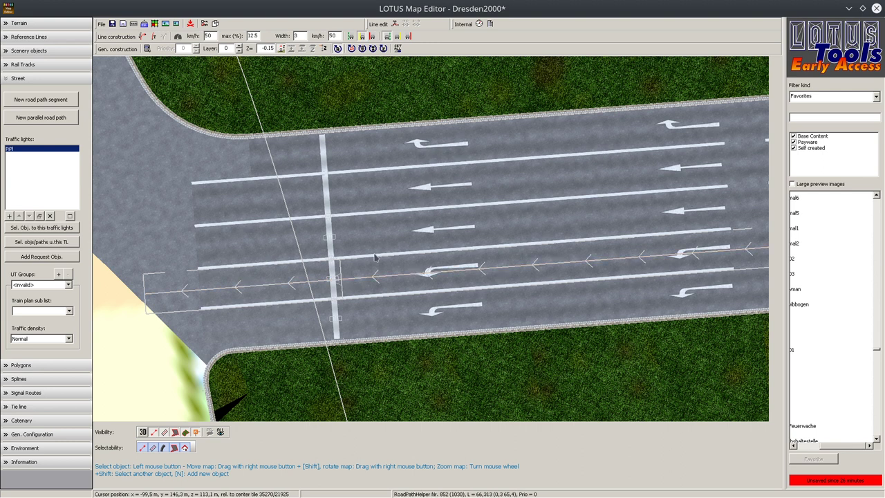
- Compare the short stop-line road path and the long lane road path by selecting each
left_click(233, 289)
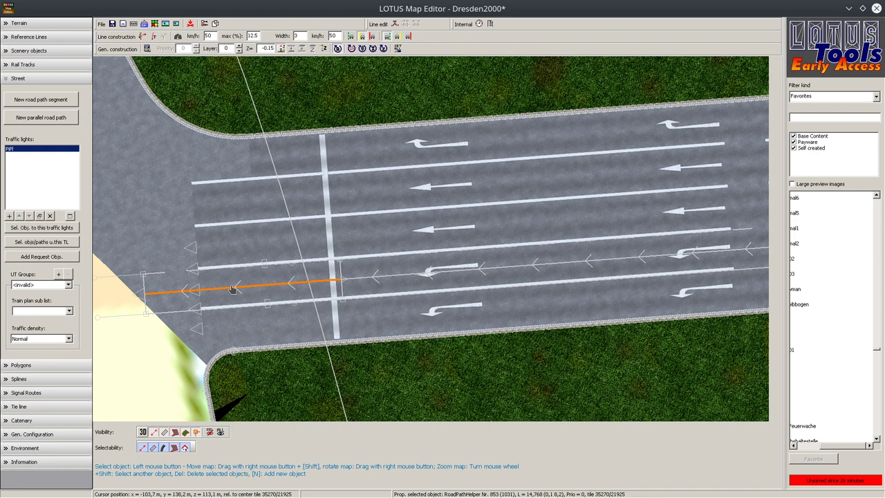
left_click(327, 341)
scroll(328, 341, "up", 5)
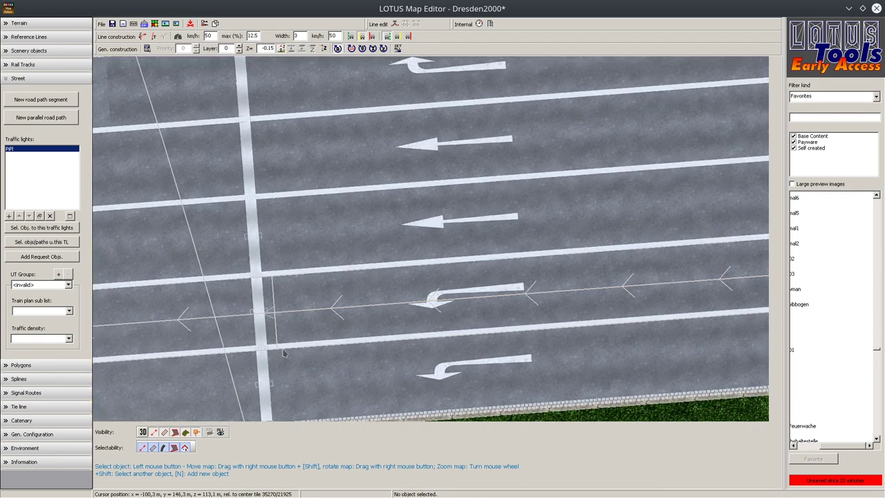
scroll(363, 290, "down", 4)
left_click(373, 280)
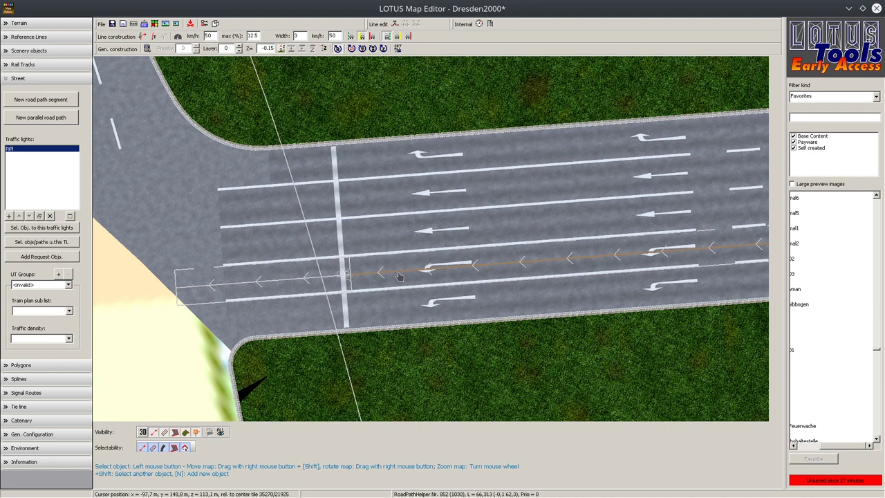
scroll(399, 276, "down", 2)
left_click(519, 179)
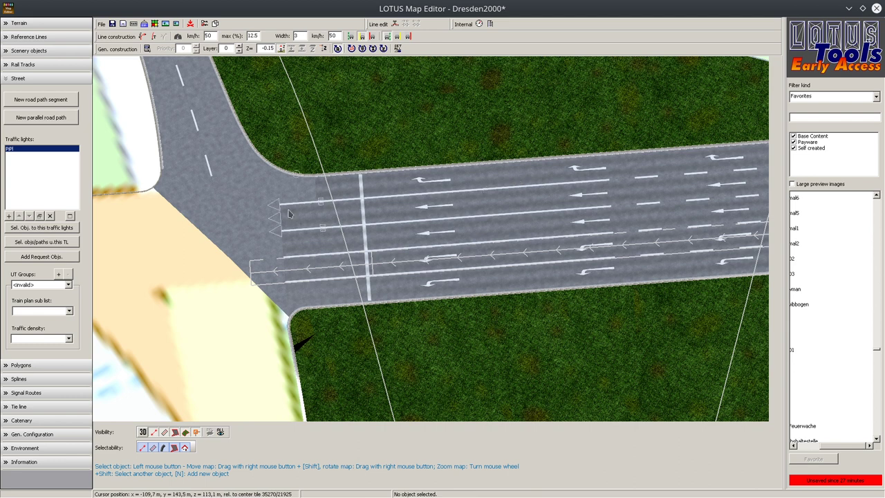
left_click(248, 275)
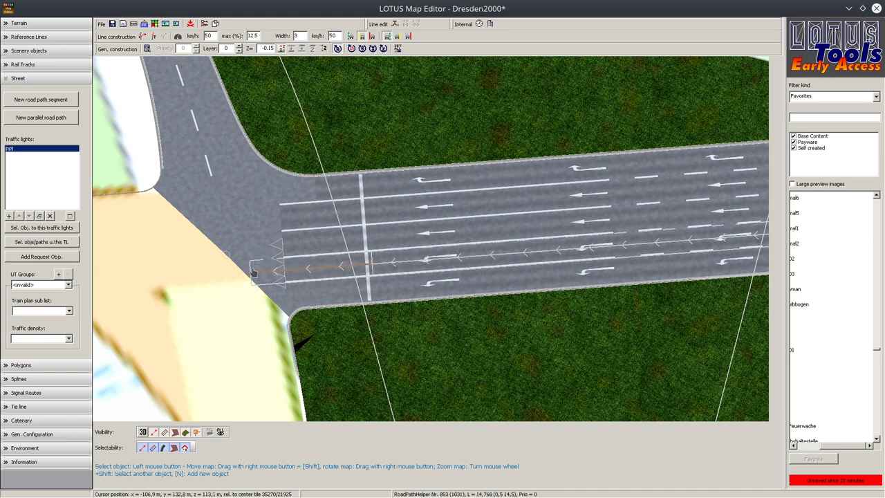
left_click(456, 103)
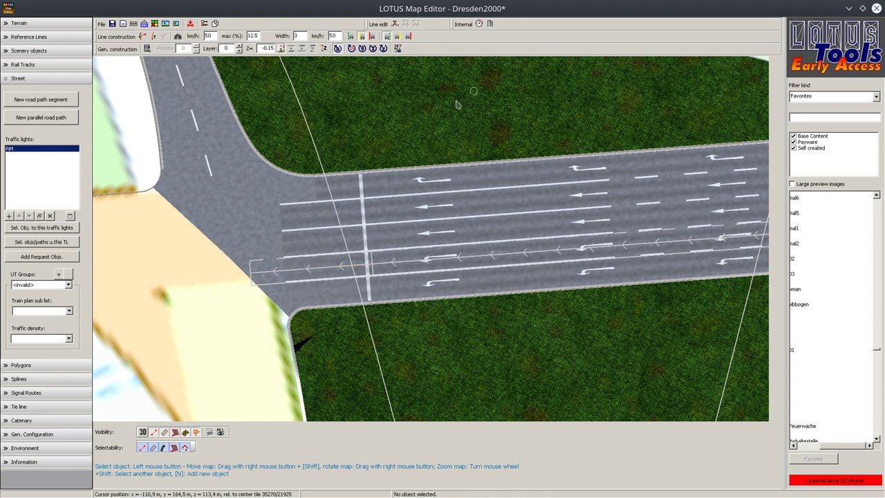
- Pan along the road and select the road path running through the turn arrows
scroll(456, 104, "up", 3)
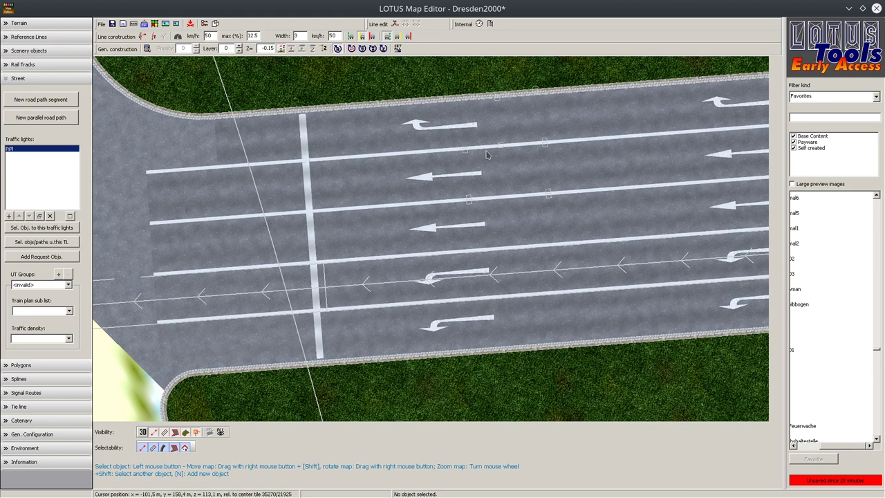
left_click(355, 290)
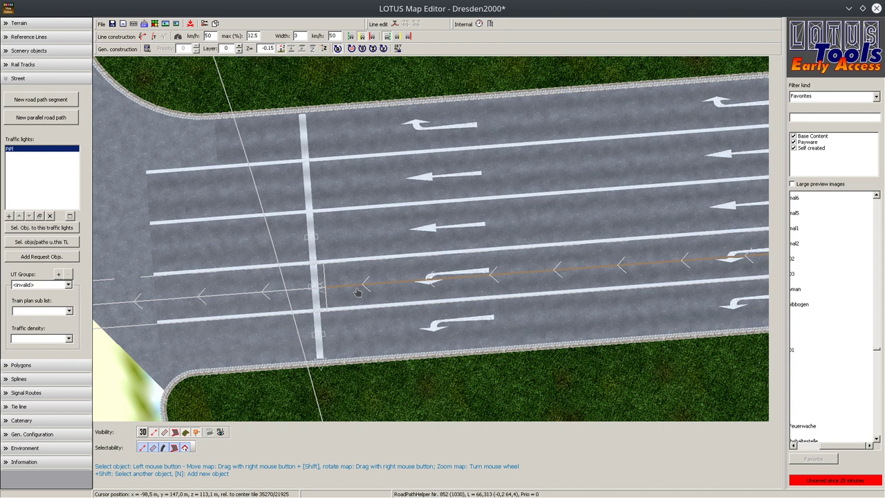
scroll(465, 270, "down", 1)
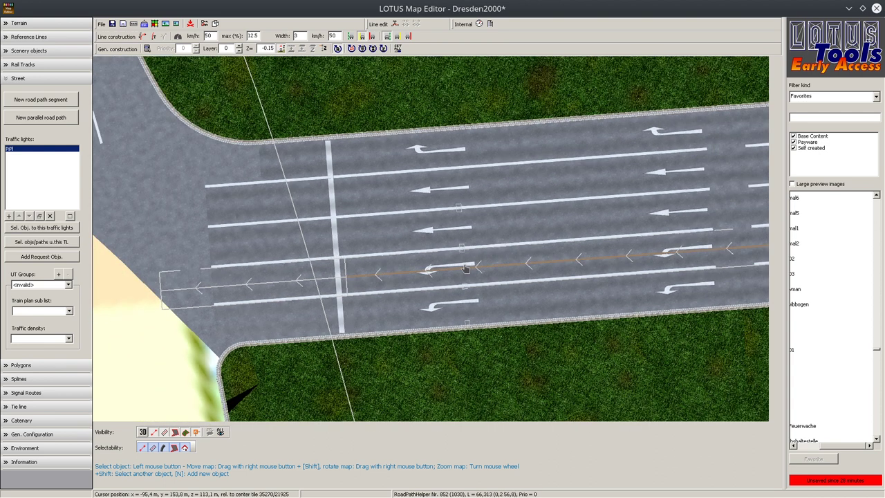
right_click_drag(465, 269, 314, 245)
scroll(311, 244, "up", 2)
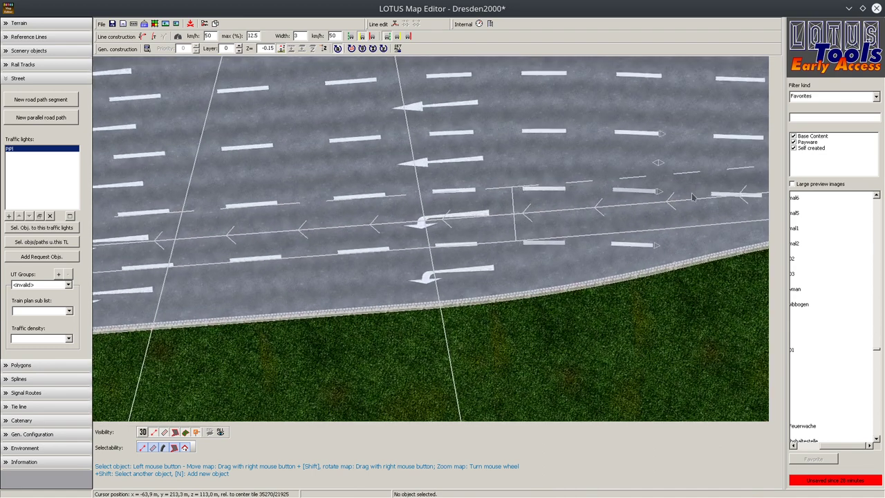
right_click_drag(334, 300, 526, 273)
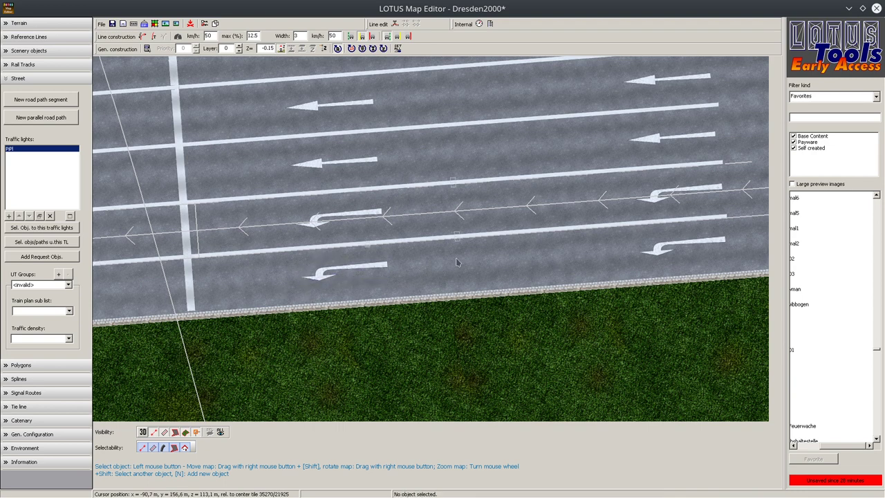
right_click_drag(456, 257, 493, 221)
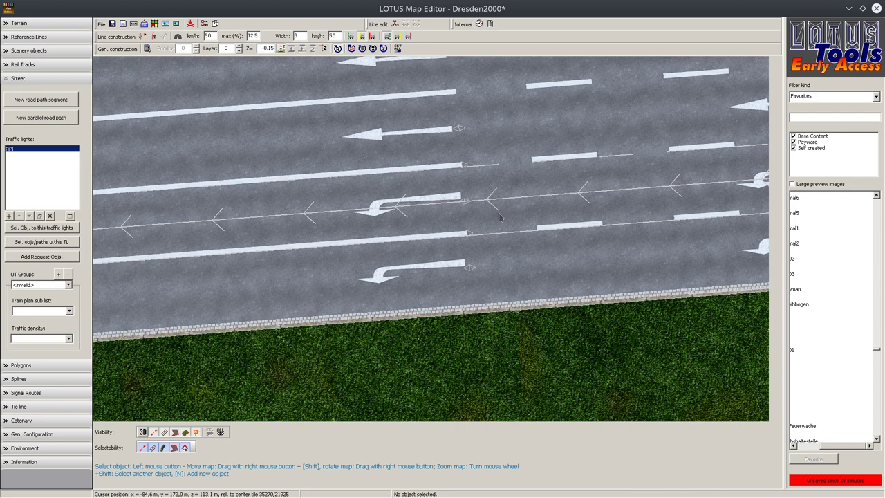
left_click(505, 204)
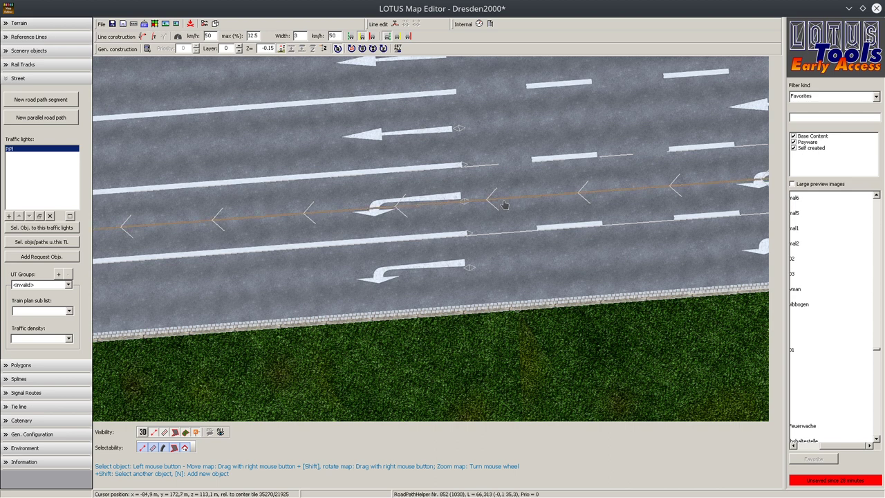
left_click(504, 204)
scroll(501, 200, "up", 2)
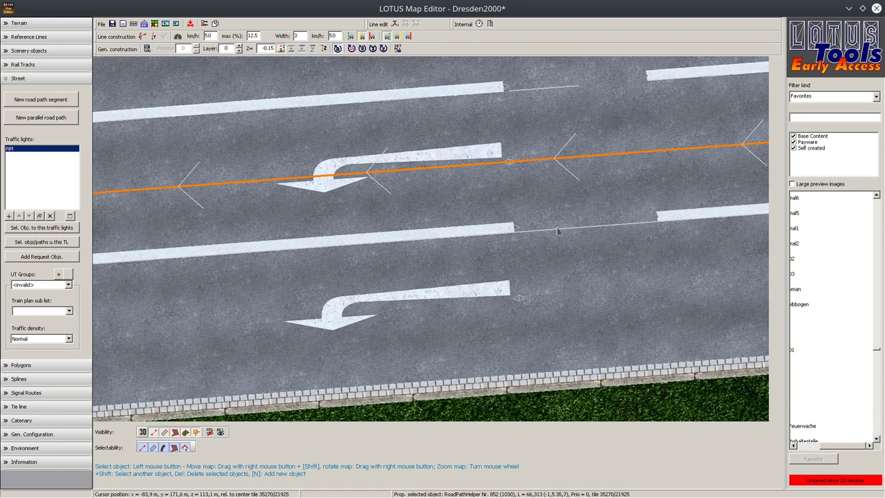
scroll(256, 318, "down", 3)
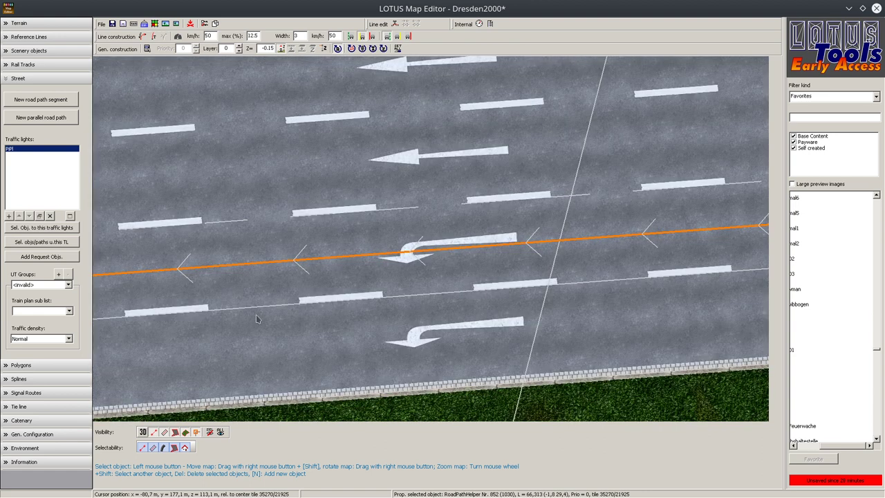
- Change the road path's near-end left width to -1.75, then reselect the path
double_click(313, 259)
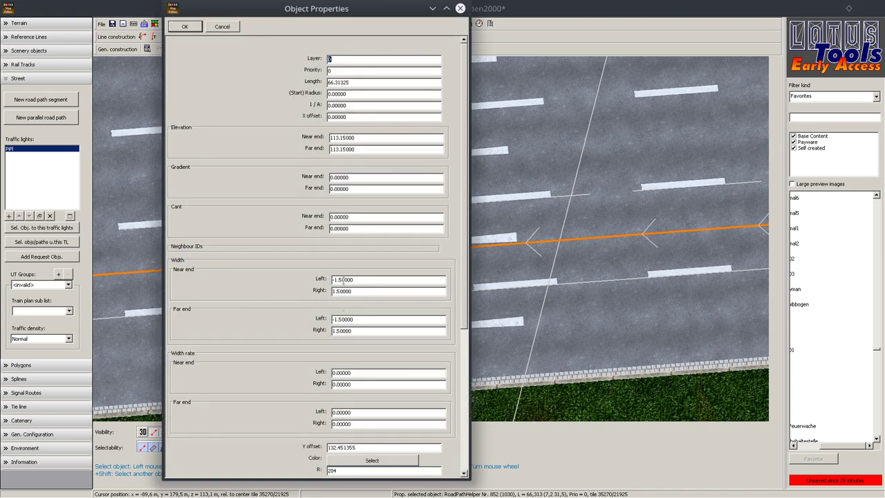
left_click_drag(338, 280, 378, 285)
type("75")
key("Return")
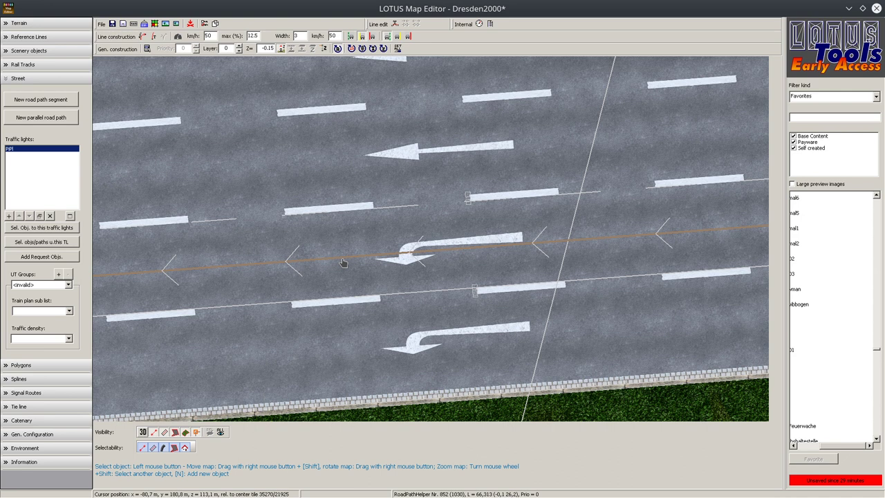
left_click(310, 306)
scroll(310, 307, "up", 3)
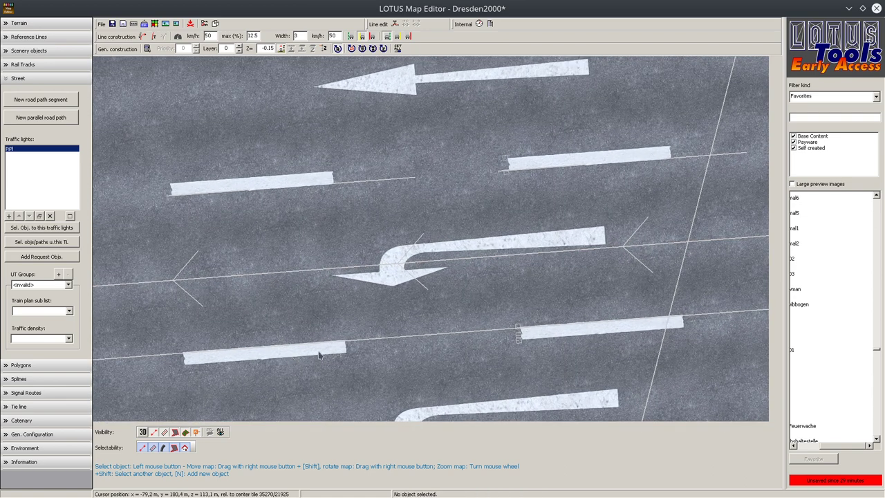
left_click(309, 274)
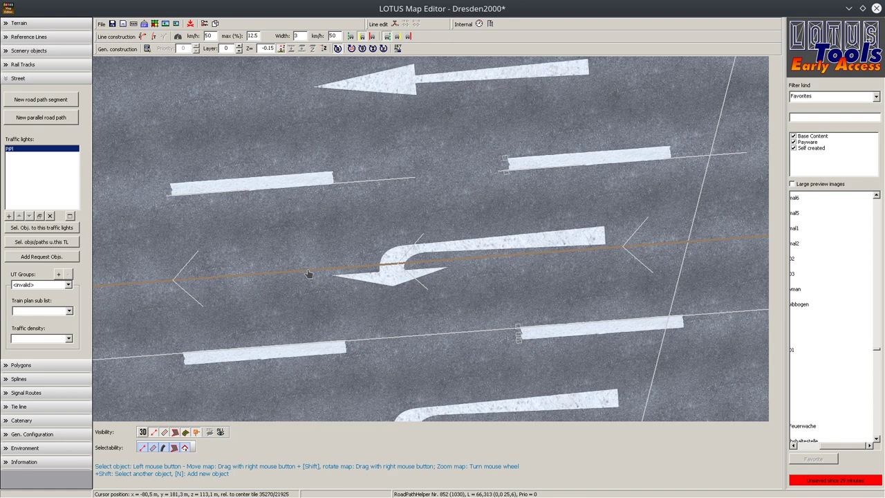
scroll(389, 179, "down", 3)
scroll(389, 179, "down", 1)
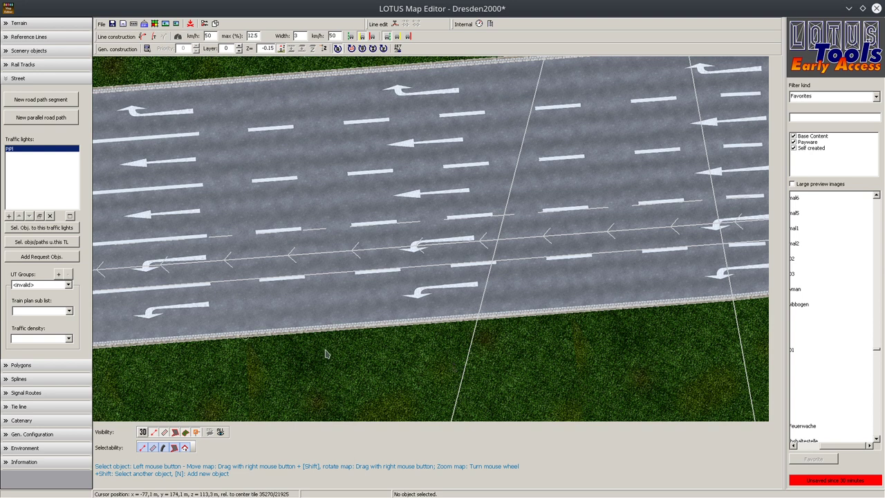
- Open Train plans under Gen. Configuration and add a sub list named Auto1
left_click(48, 434)
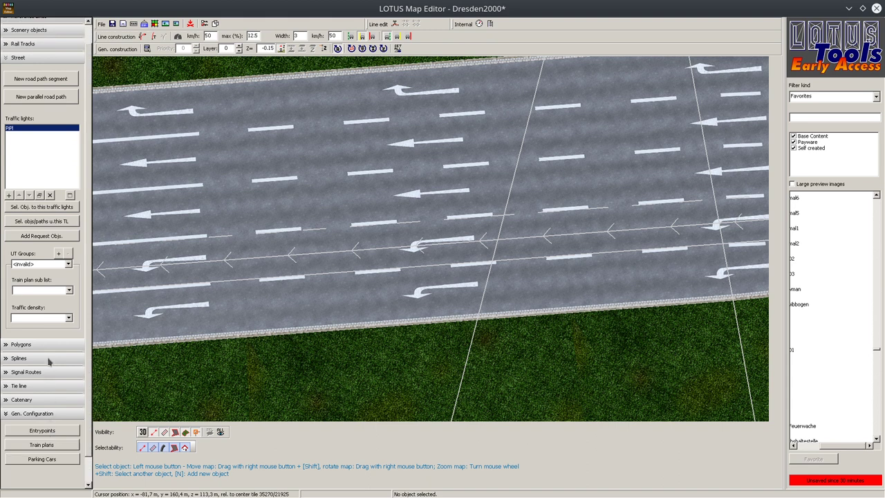
left_click(42, 447)
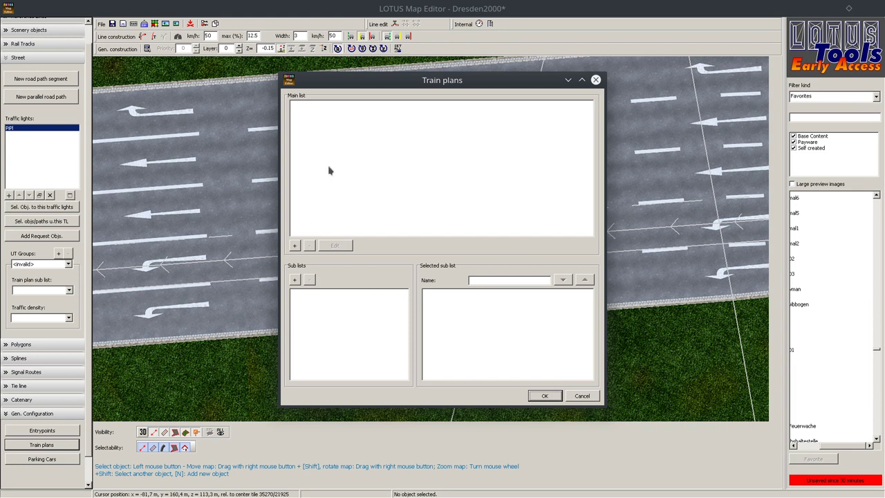
left_click(294, 279)
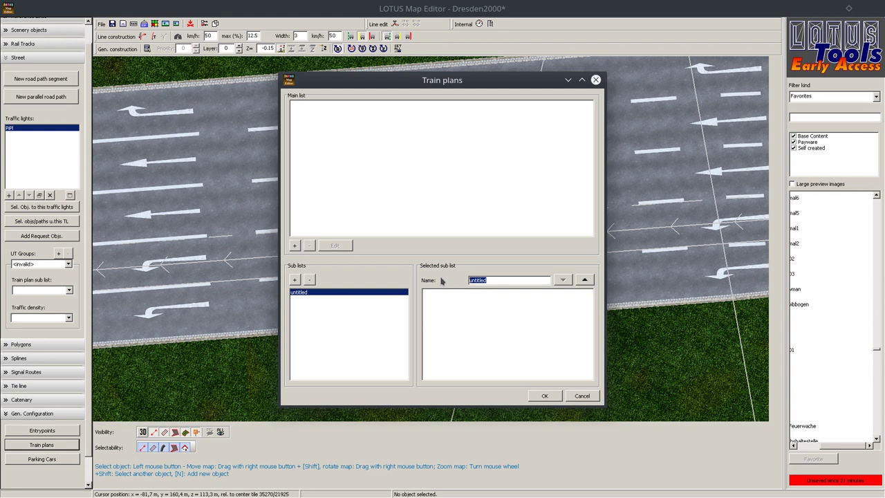
type("Auto1")
- Add a concrete PKW_2CV vehicle with the 2cv_weiss repaint, named PKW_2CV_white
left_click(361, 169)
left_click(295, 246)
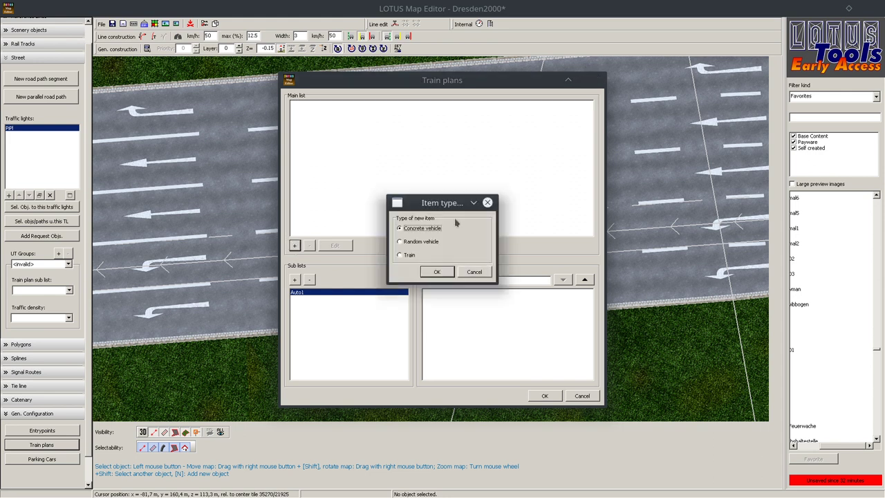
left_click(443, 272)
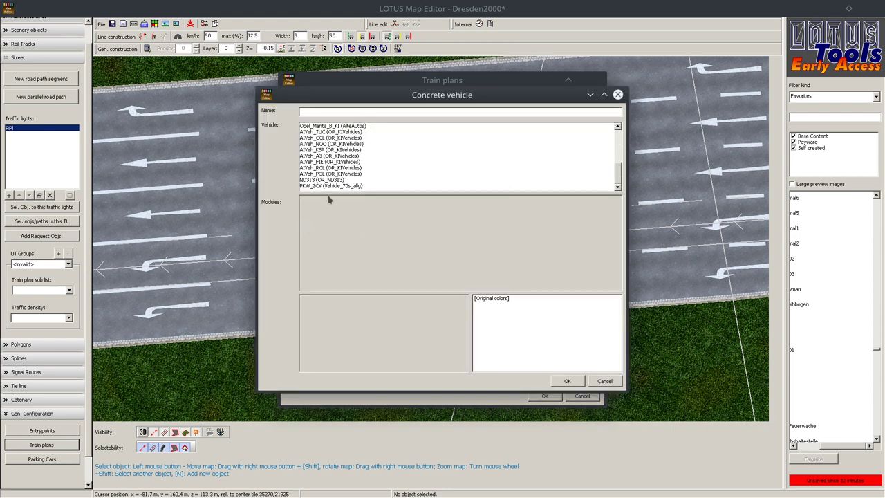
left_click(315, 185)
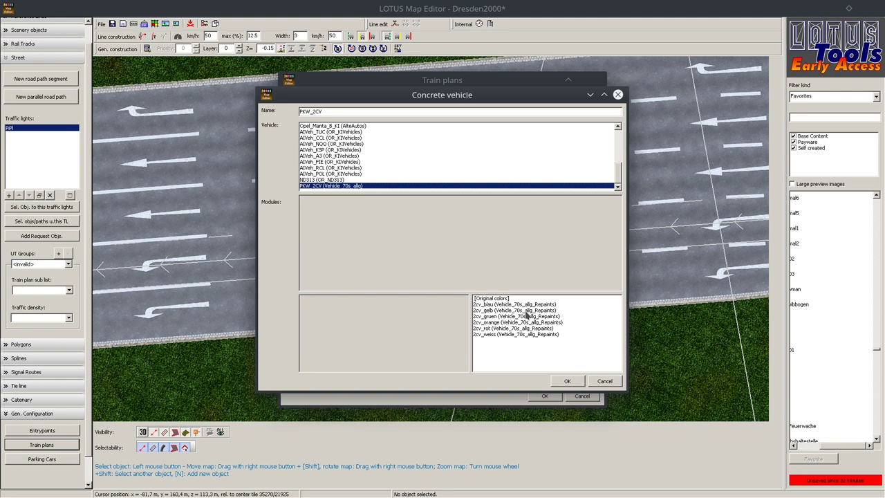
left_click(497, 336)
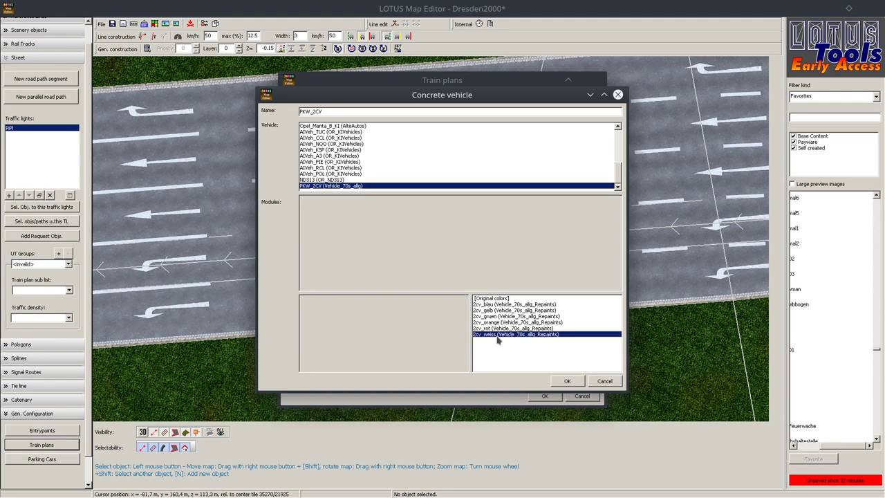
left_click(342, 111)
type("_white")
- Save the white entry and add a second PKW_2CV with the 2cv_blau repaint, named PKW_2CV_blue
left_click(568, 380)
double_click(409, 178)
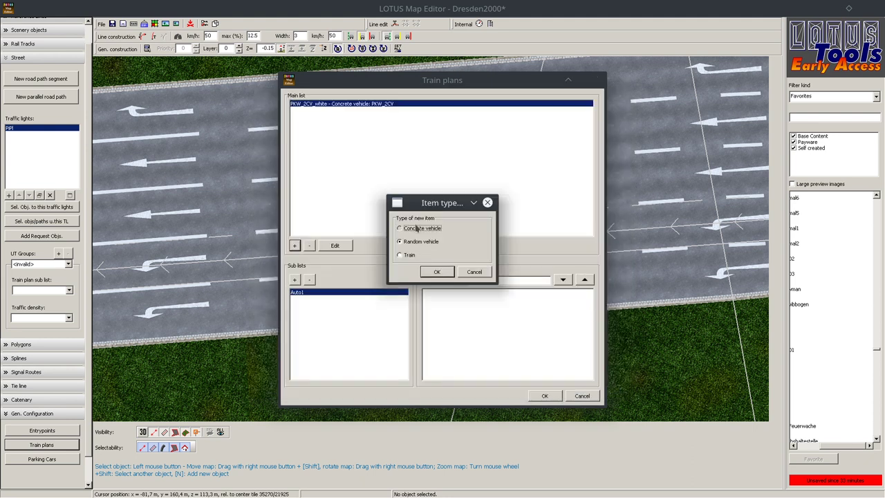
left_click(436, 272)
scroll(342, 141, "down", 5)
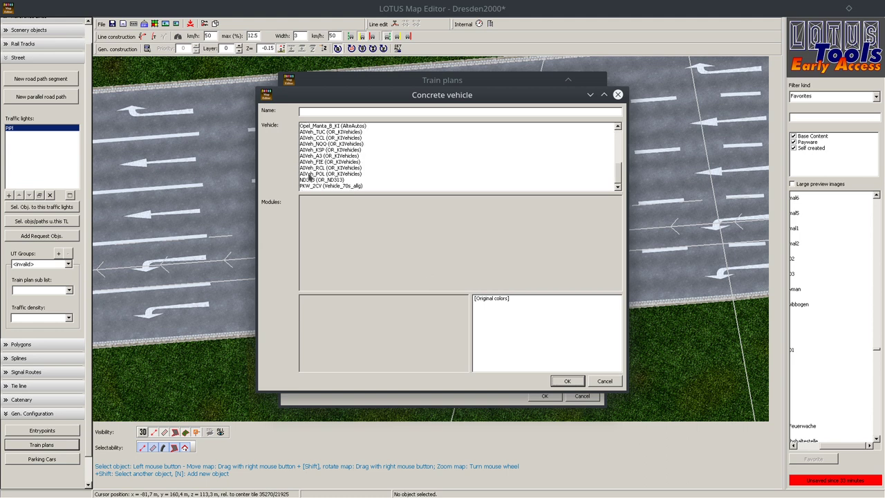
left_click(347, 185)
left_click(513, 310)
left_click(565, 381)
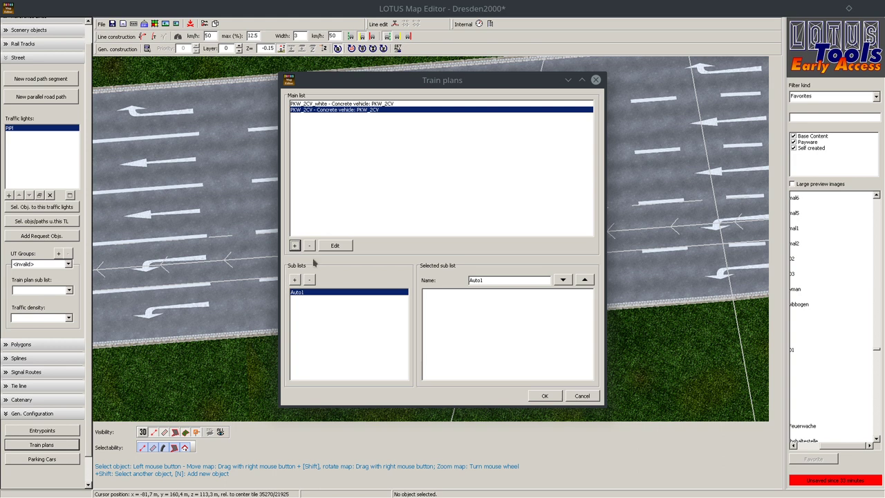
left_click(345, 246)
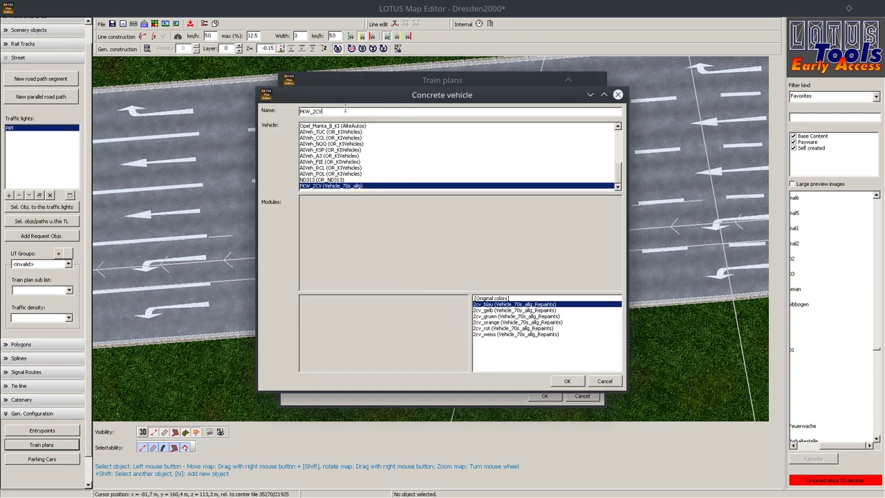
type("_blue")
key("Return")
- Add a third concrete PKW_2CV with the 2cv_rot repaint, named PKW_2CV_rot
left_click(295, 245)
left_click(418, 229)
left_click(437, 272)
scroll(335, 188, "down", 6)
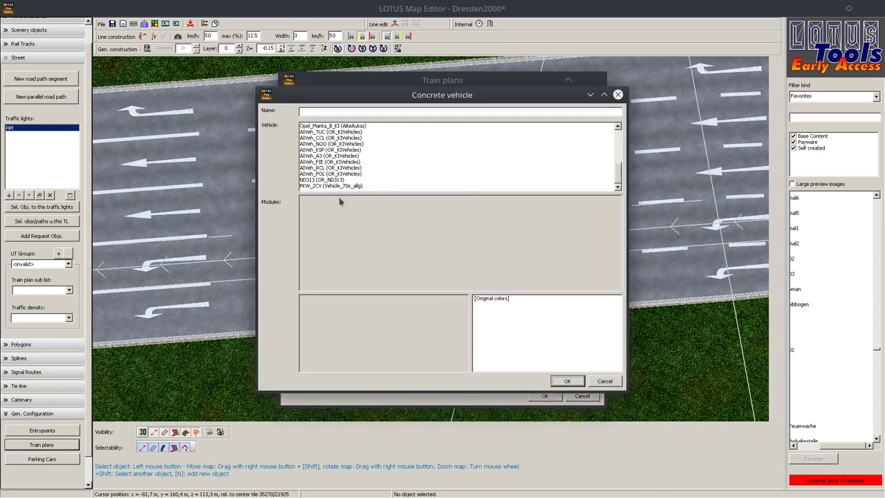
left_click(333, 185)
left_click(510, 329)
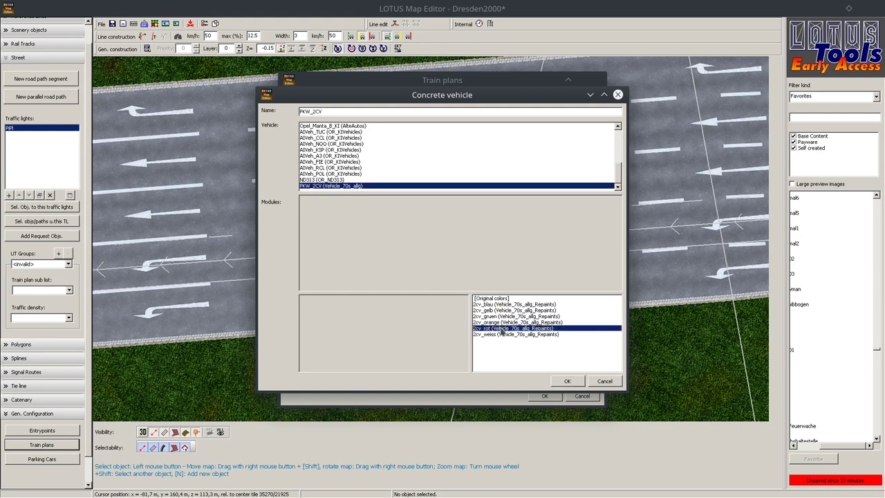
left_click(566, 383)
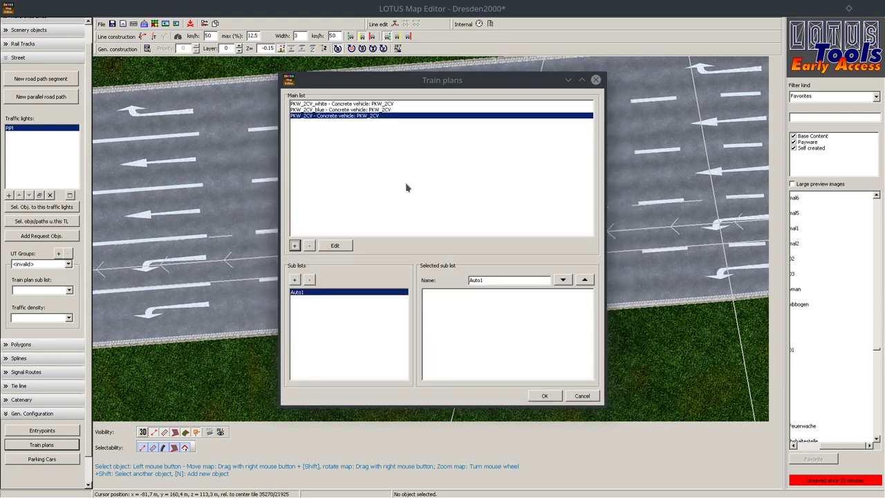
left_click(351, 249)
left_click(335, 112)
type("_rot")
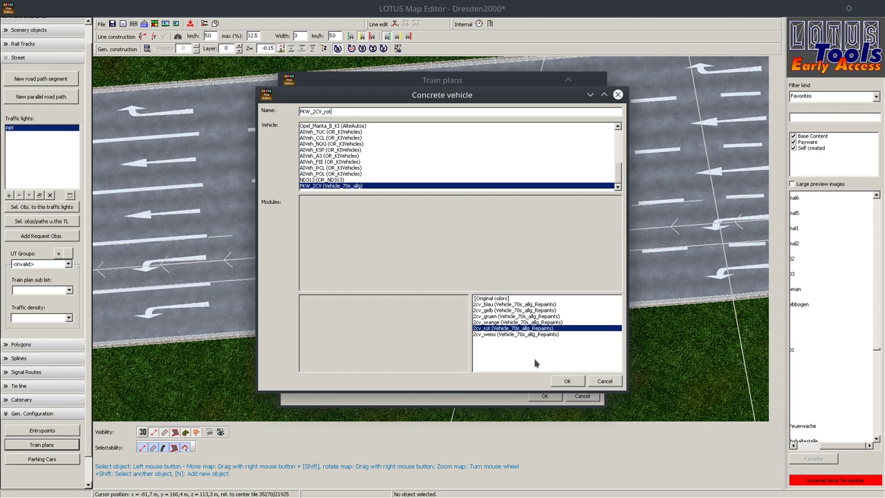
left_click(568, 382)
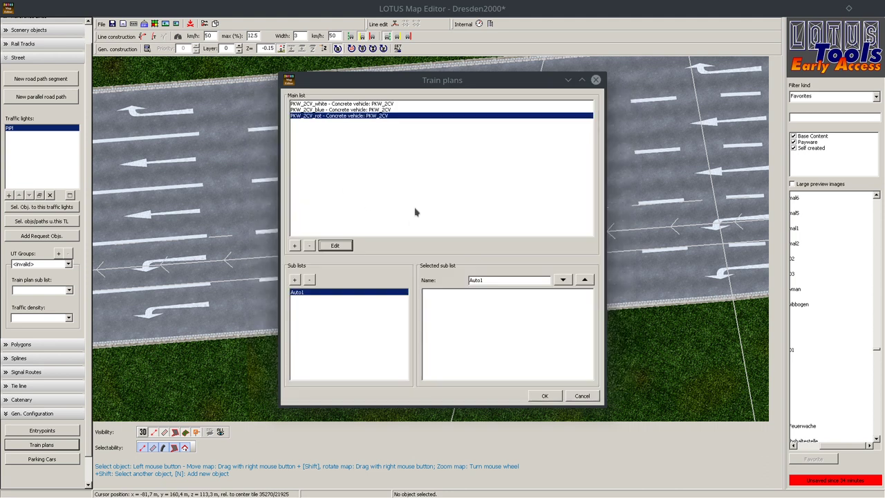
- Add PKW_2CV_white, PKW_2CV_blue and PKW_2CV_rot from the Main list to the Auto1 sub list
left_click(347, 104)
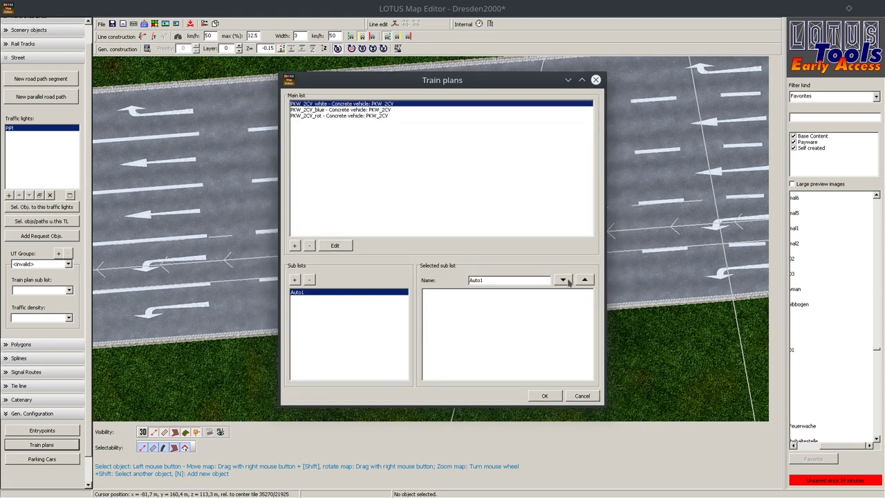
left_click(564, 280)
left_click(345, 110)
double_click(563, 280)
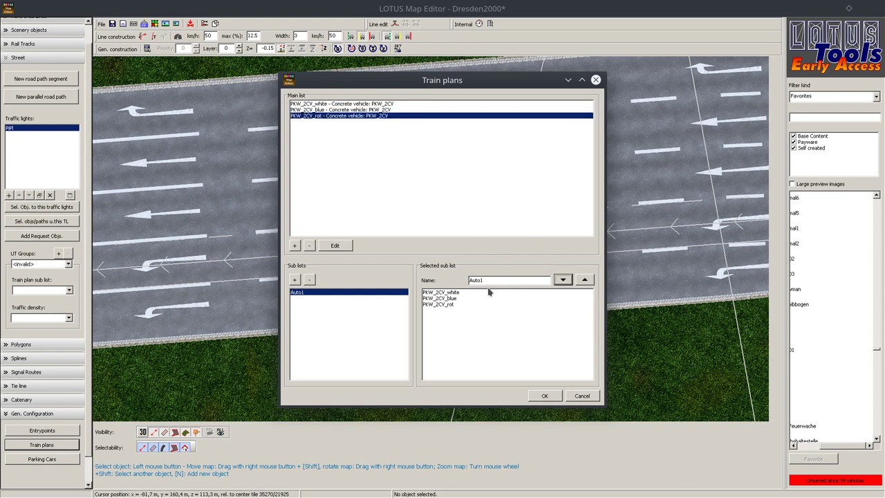
- Confirm the train plans with OK and select the road path on the map
left_click(544, 396)
left_click(249, 259)
scroll(249, 260, "down", 5)
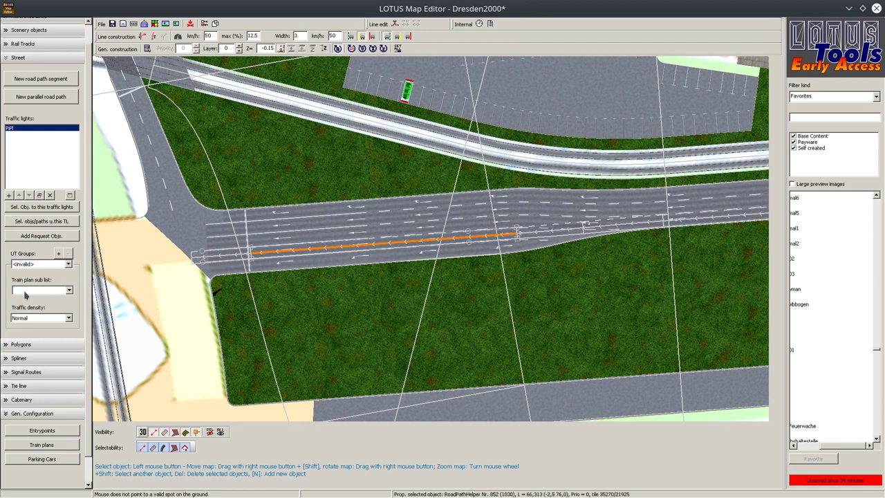
- Assign the Auto1 train plan sub list to the selected road path
mouse_move(52, 296)
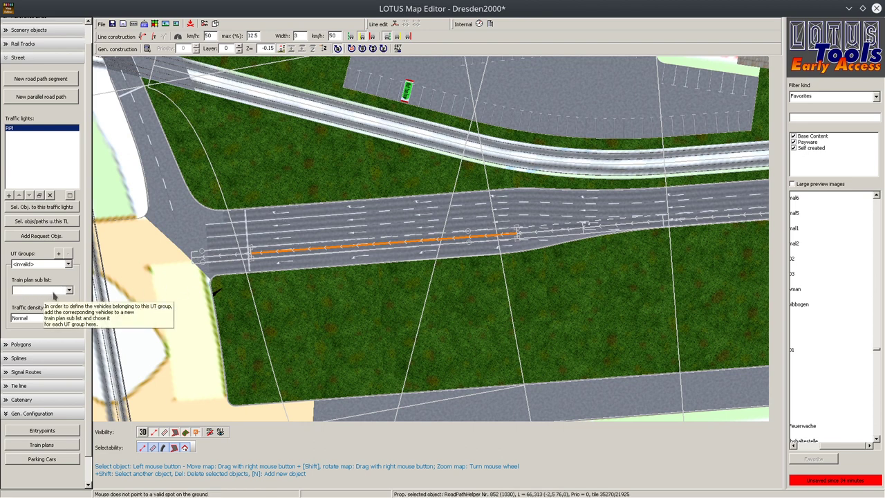
left_click(41, 290)
left_click(38, 298)
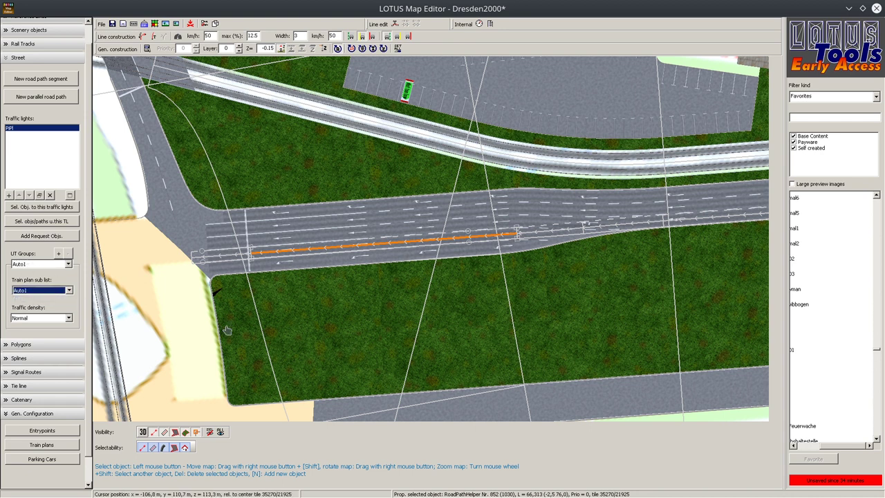
- Select the three lower-road path segments and assign them the Auto1 train plan sub list
left_click(221, 259)
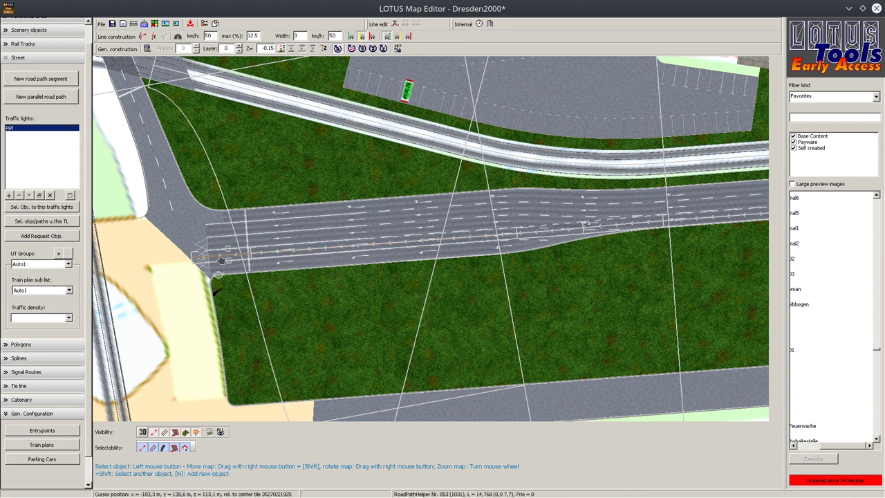
left_click(553, 230, "shift")
left_click(609, 225, "shift")
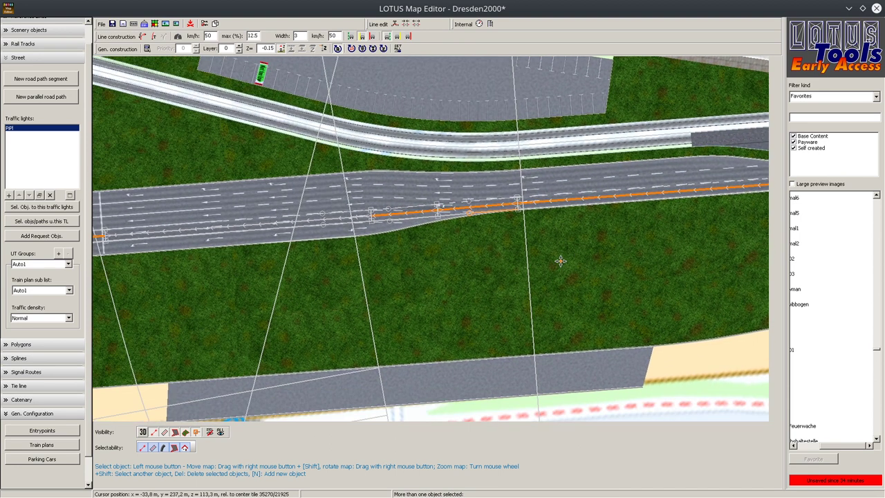
left_click(45, 290)
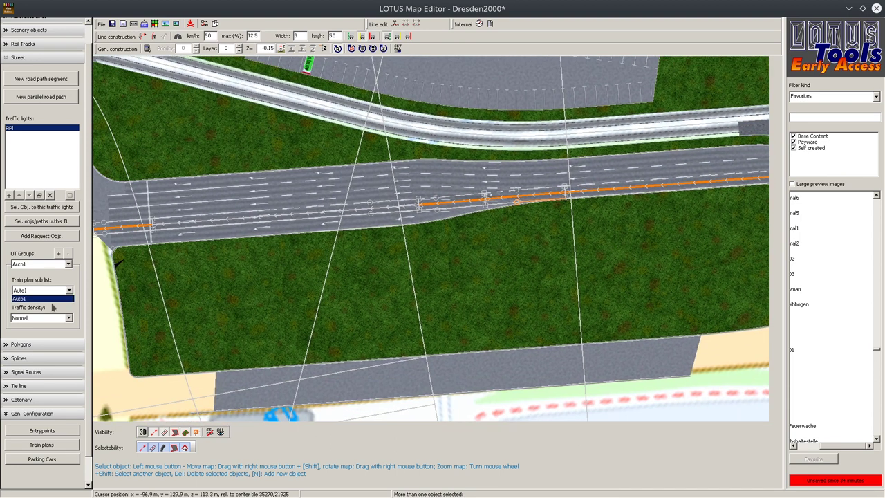
left_click(43, 297)
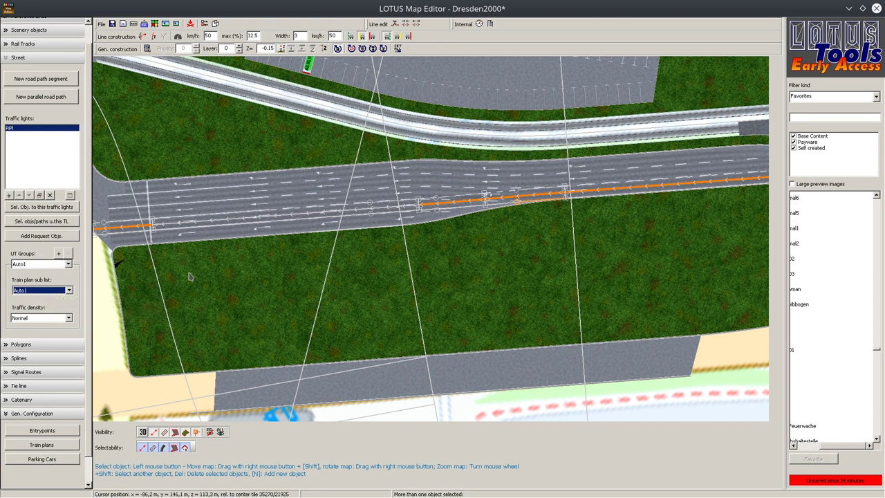
left_click(228, 220)
left_click(69, 317)
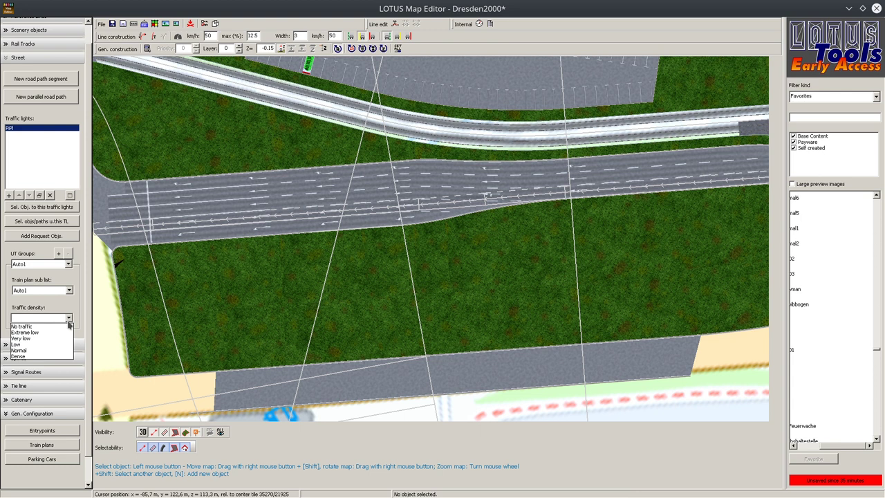
- Set the selected road path's traffic density to Normal
left_click(495, 290)
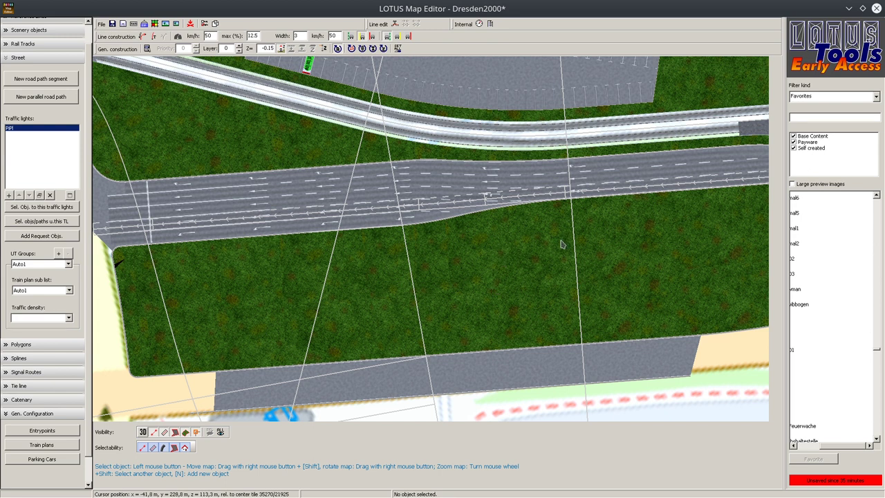
right_click_drag(563, 241, 446, 171)
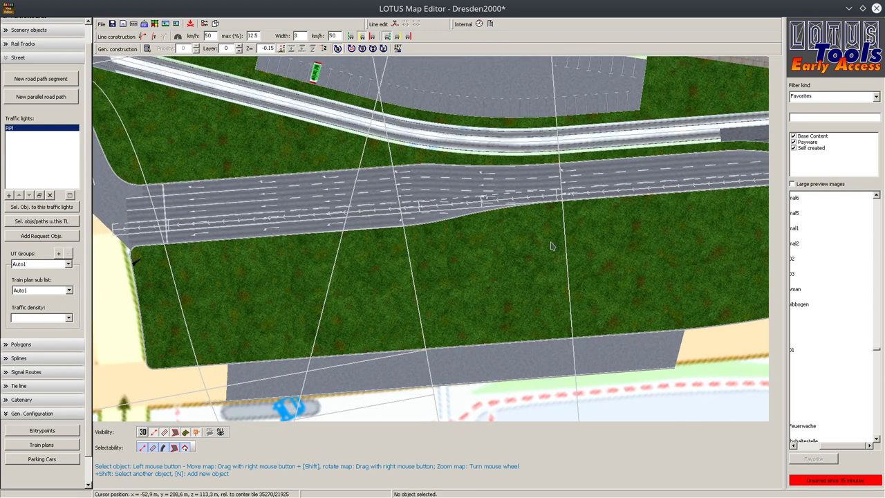
scroll(624, 237, "down", 3)
scroll(624, 236, "down", 2)
scroll(601, 242, "up", 3)
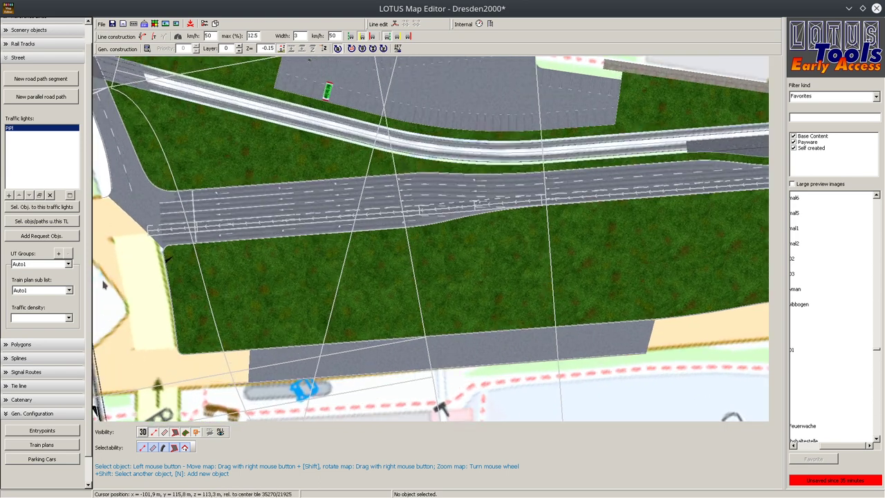
left_click(59, 318)
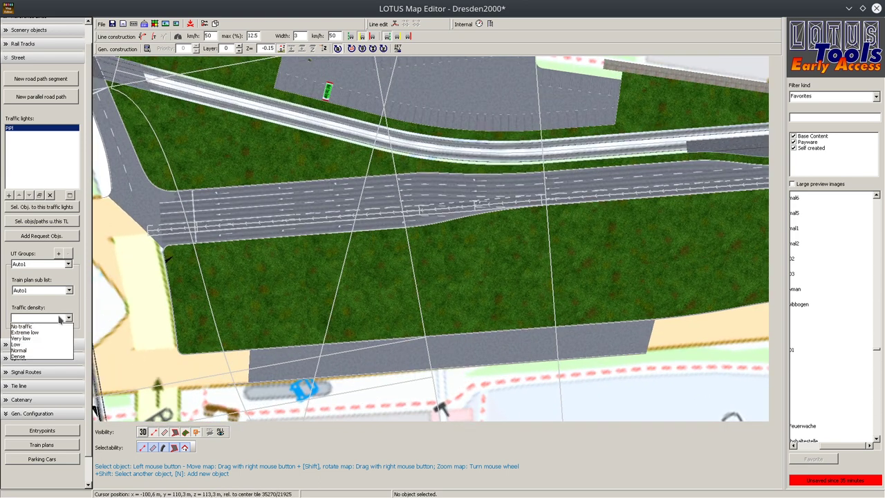
left_click(19, 349)
- Clear the road path selection by clicking empty map
scroll(431, 285, "down", 1)
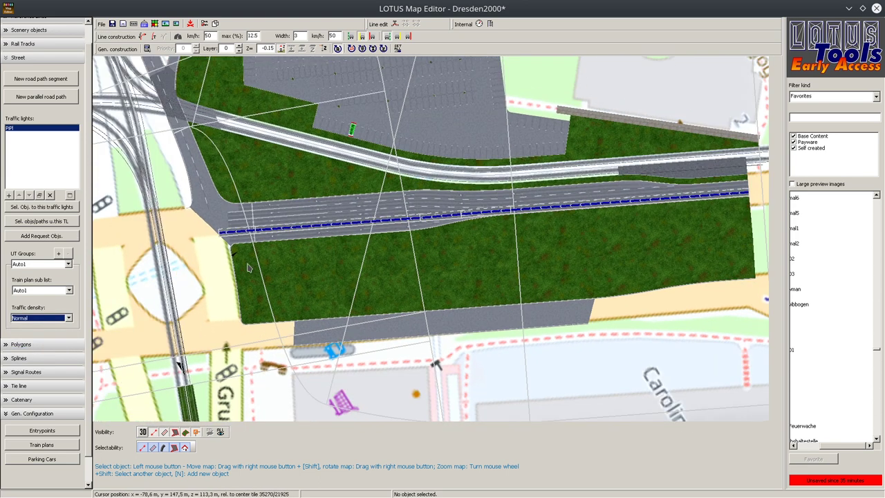
scroll(229, 259, "up", 1)
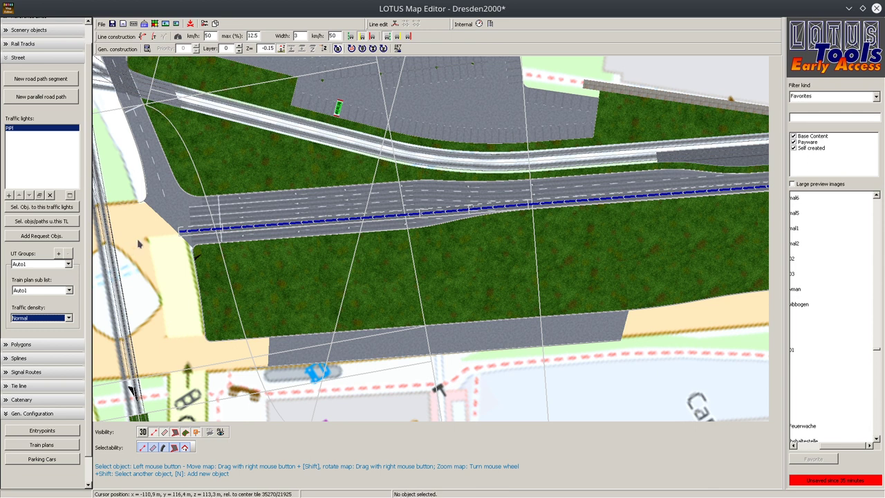
left_click(387, 218)
left_click(539, 260)
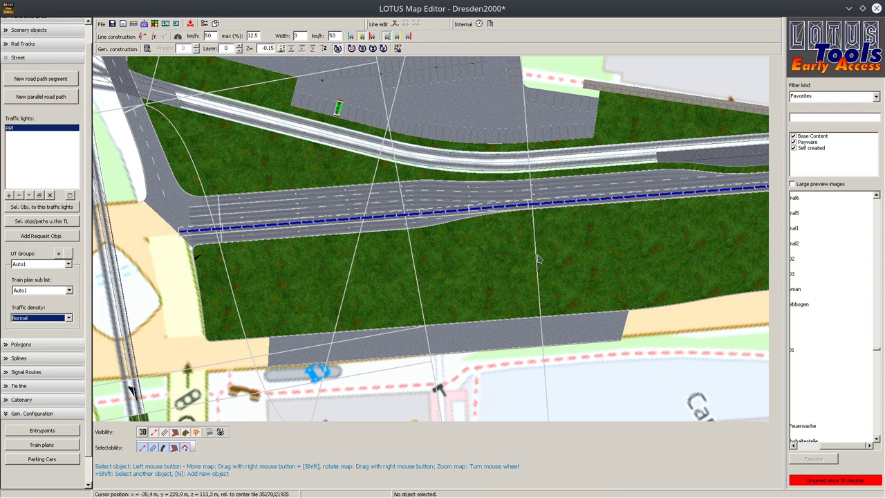
left_click(422, 247)
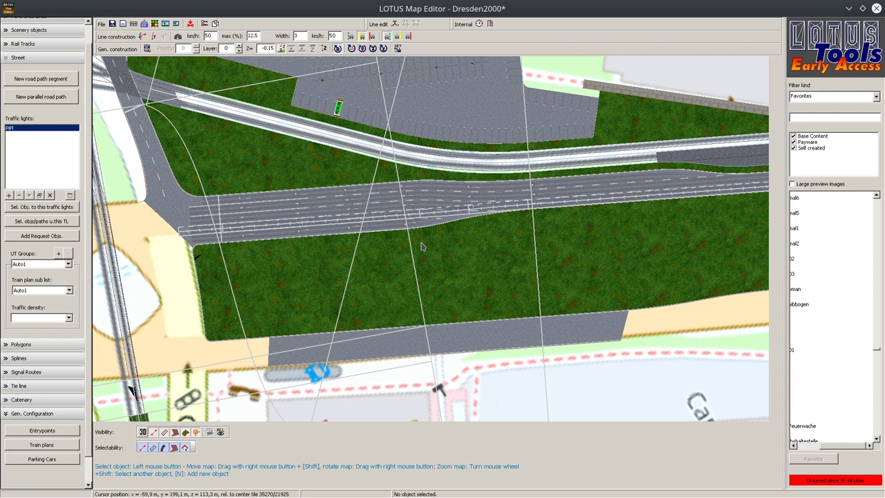
- Open the PiPl traffic light system's signal timing to check it
scroll(421, 246, "up", 5)
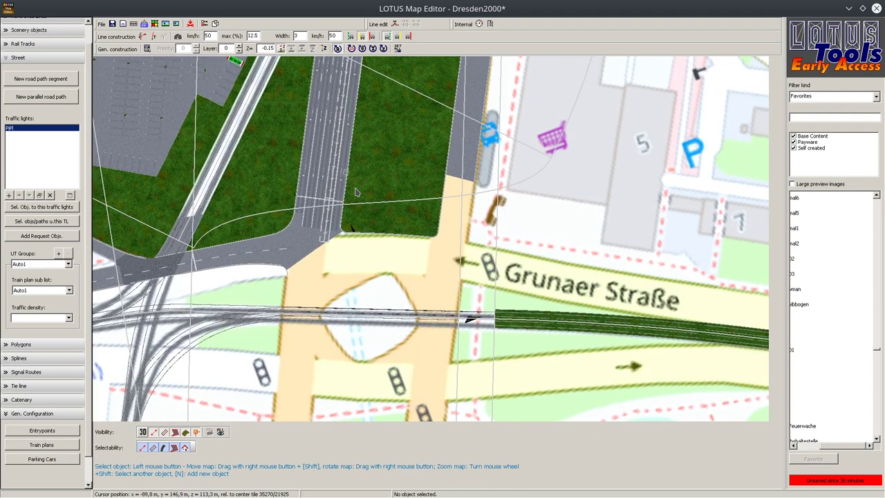
scroll(403, 216, "down", 4)
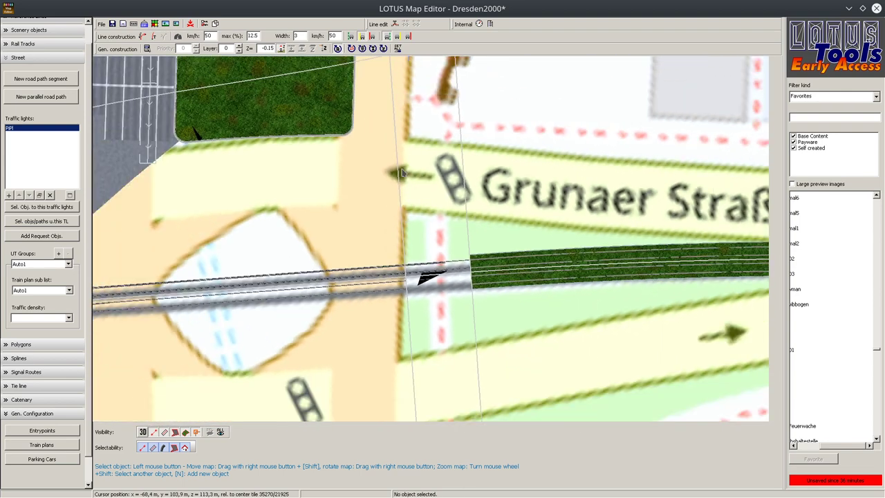
scroll(322, 164, "up", 3)
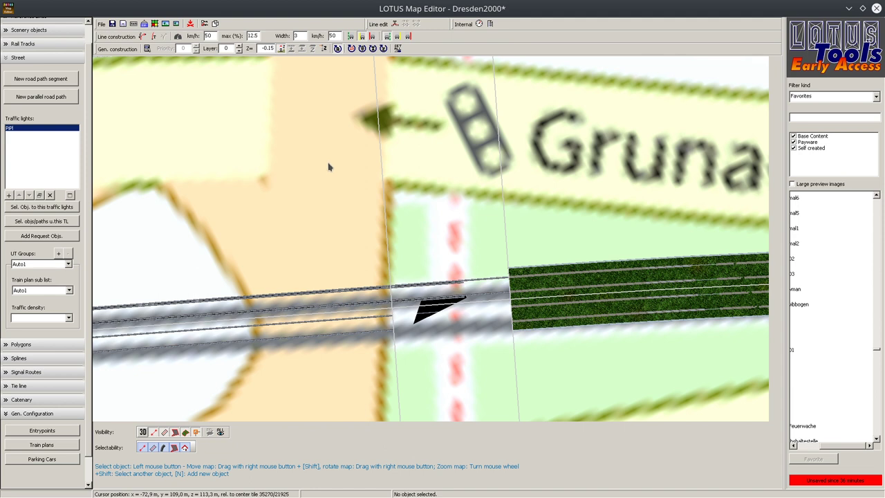
double_click(416, 182)
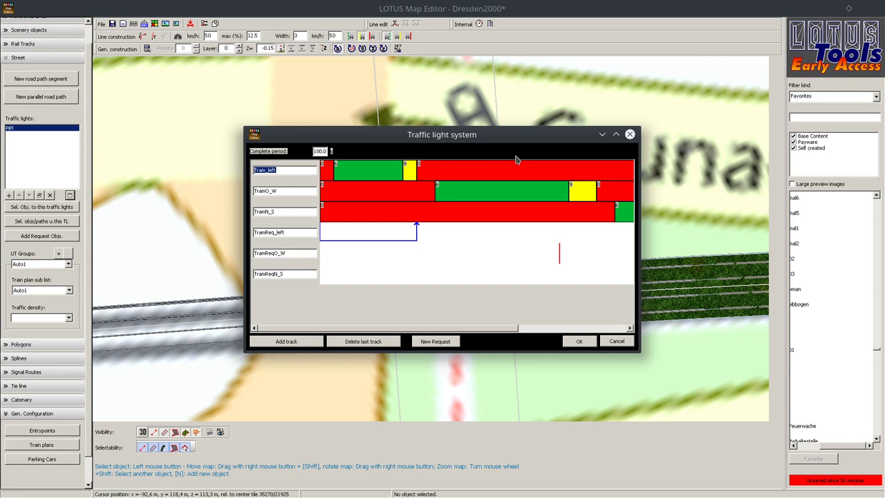
- Link the tram track to the traffic light system under direction TramO_W
left_click(629, 135)
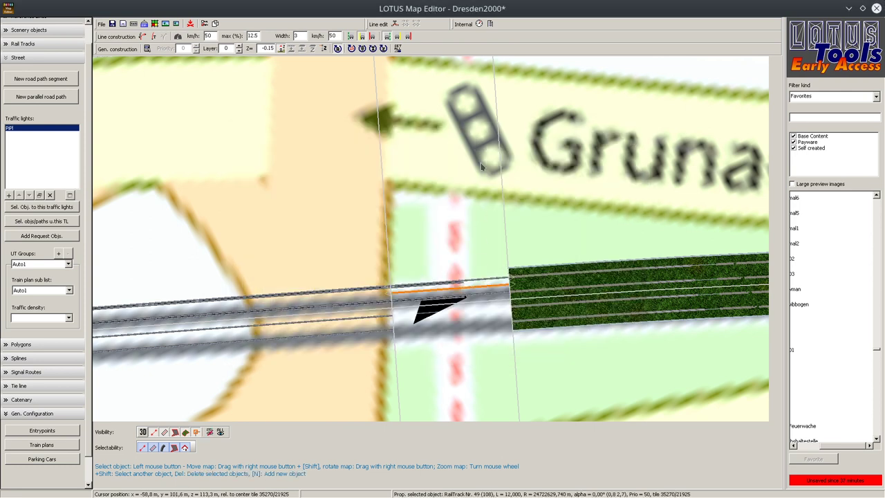
left_click(55, 208)
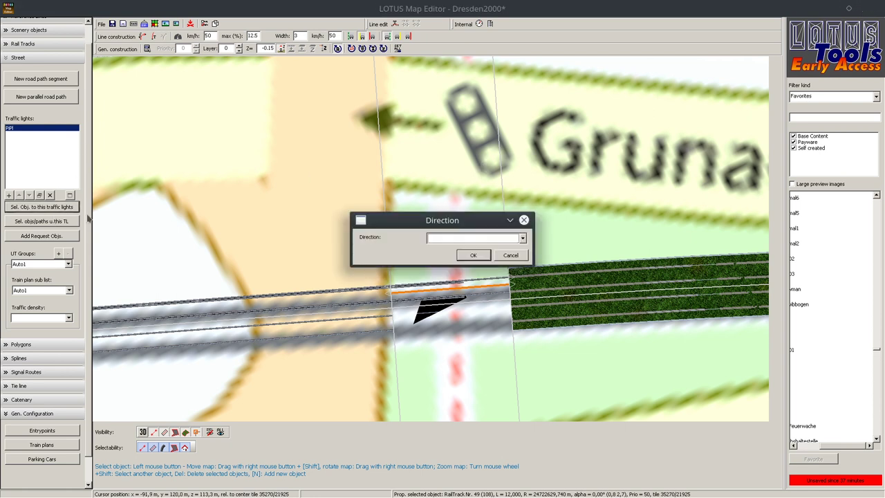
left_click(442, 238)
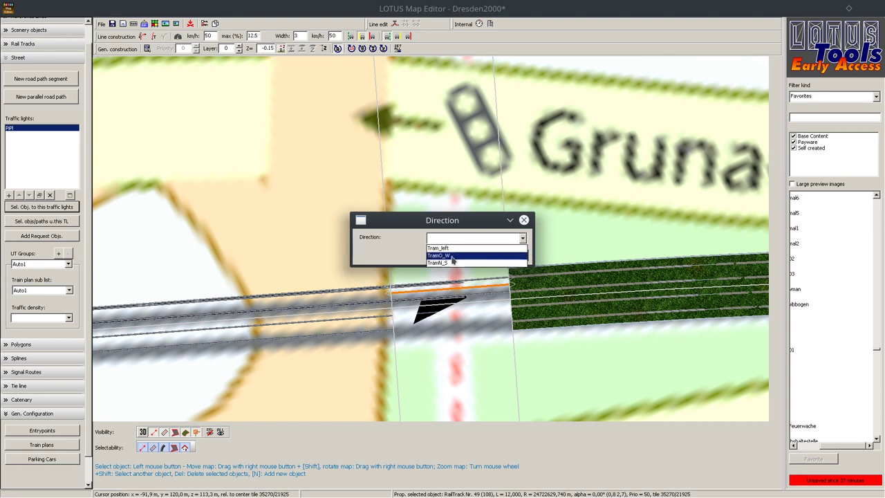
left_click(453, 256)
left_click(475, 255)
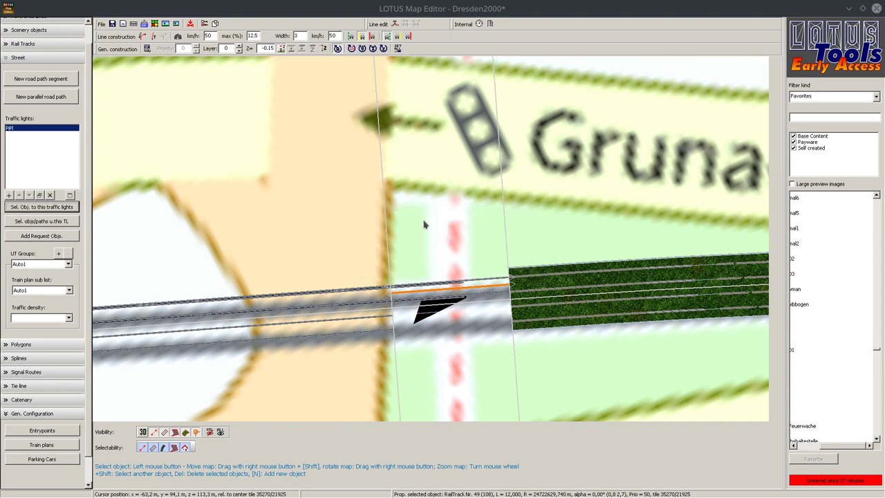
scroll(411, 208, "down", 2)
scroll(517, 172, "up", 2)
scroll(422, 101, "down", 2)
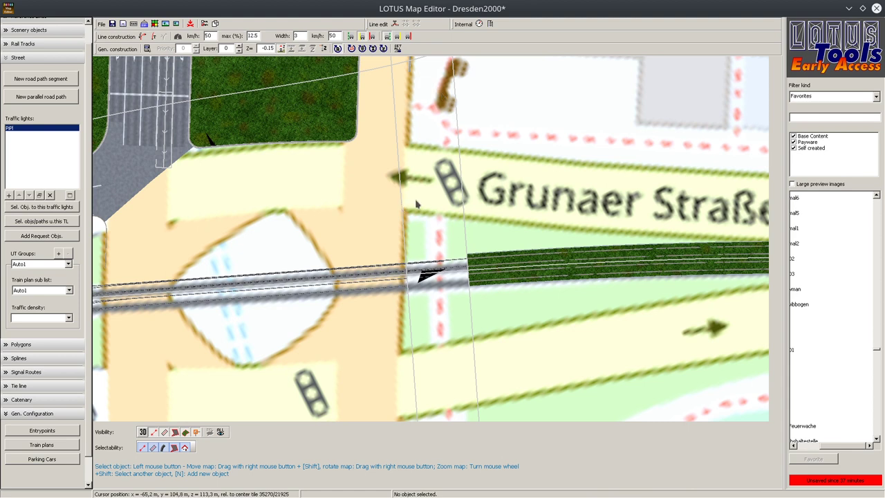
- Zoom in and out around the Grunaer Straße junction to inspect the linked tram track
scroll(423, 257, "up", 3)
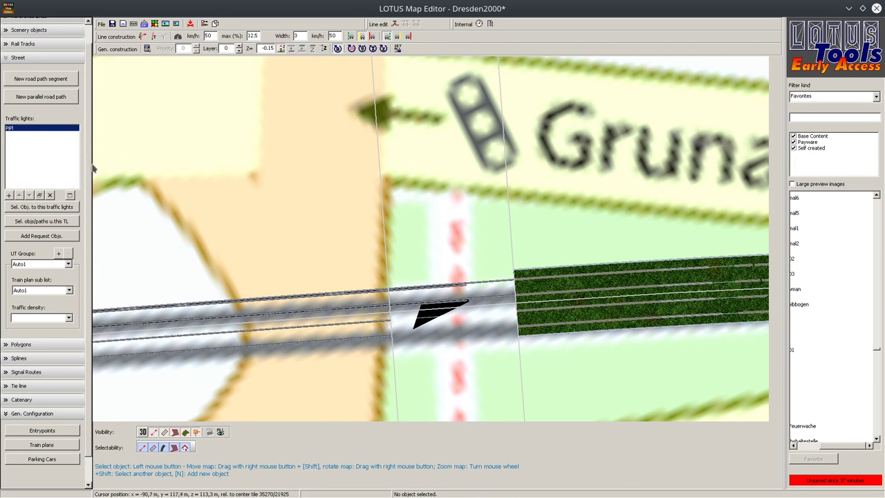
scroll(395, 197, "down", 3)
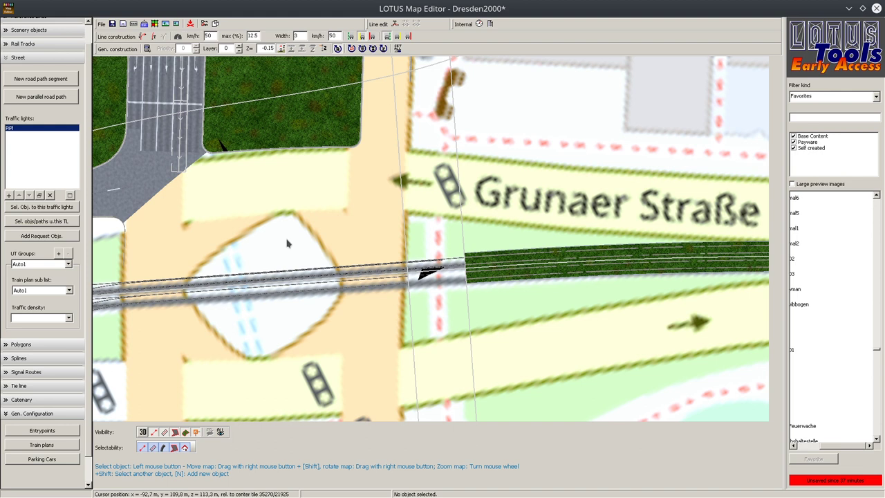
scroll(288, 243, "up", 1)
scroll(332, 253, "down", 1)
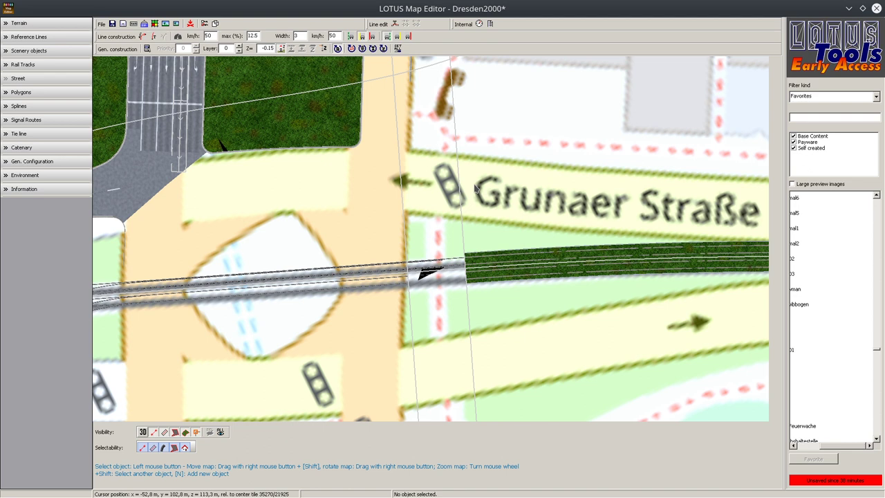
scroll(475, 188, "down", 5)
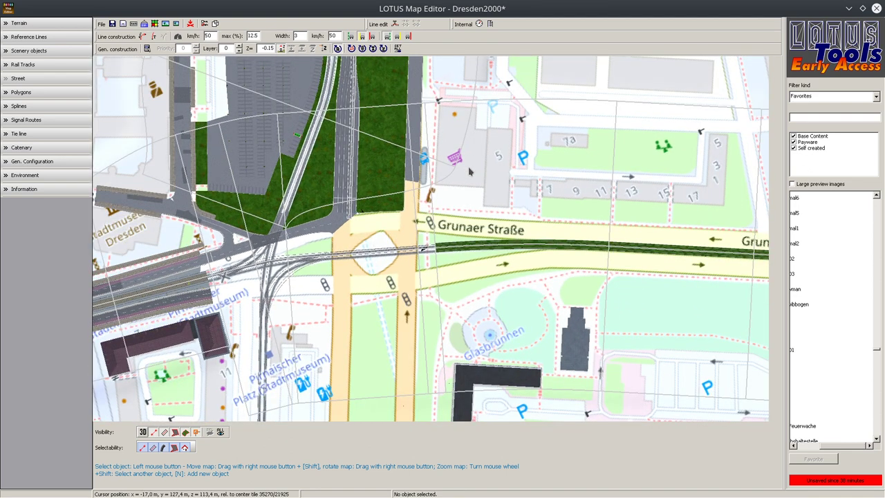
scroll(468, 171, "up", 2)
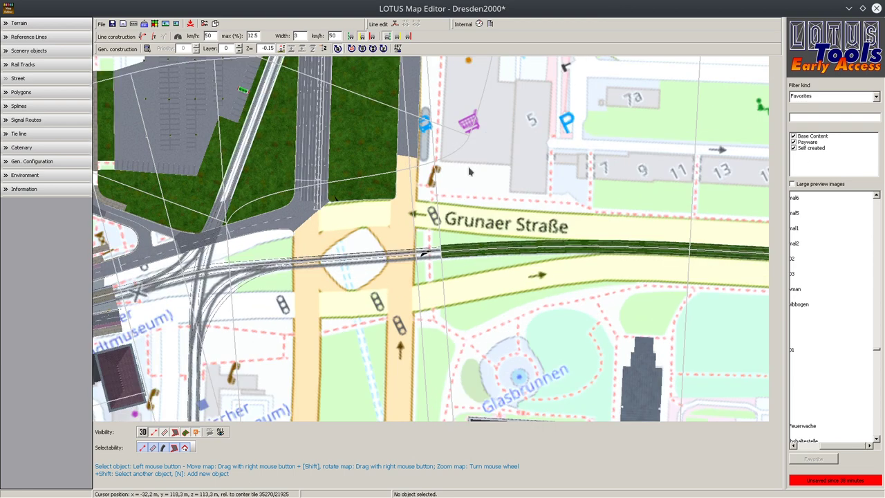